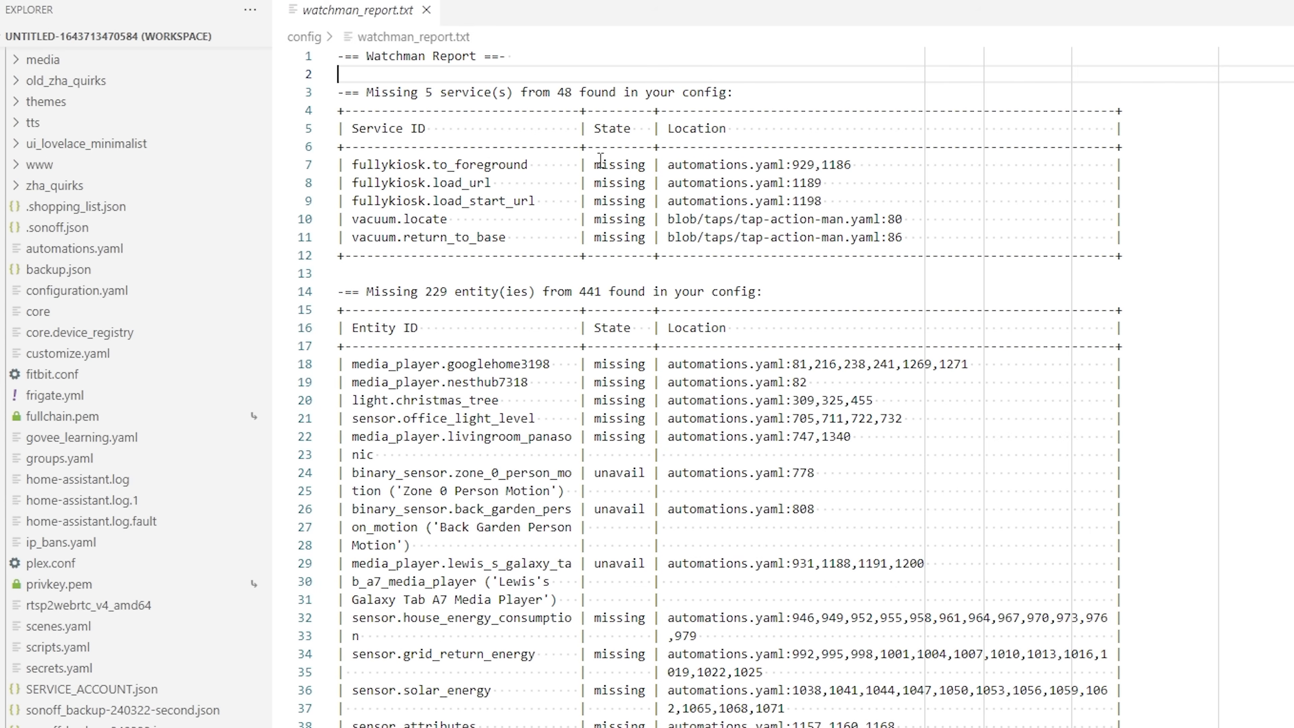
pyautogui.moveTo(365, 291); pyautogui.dragTo(550, 289)
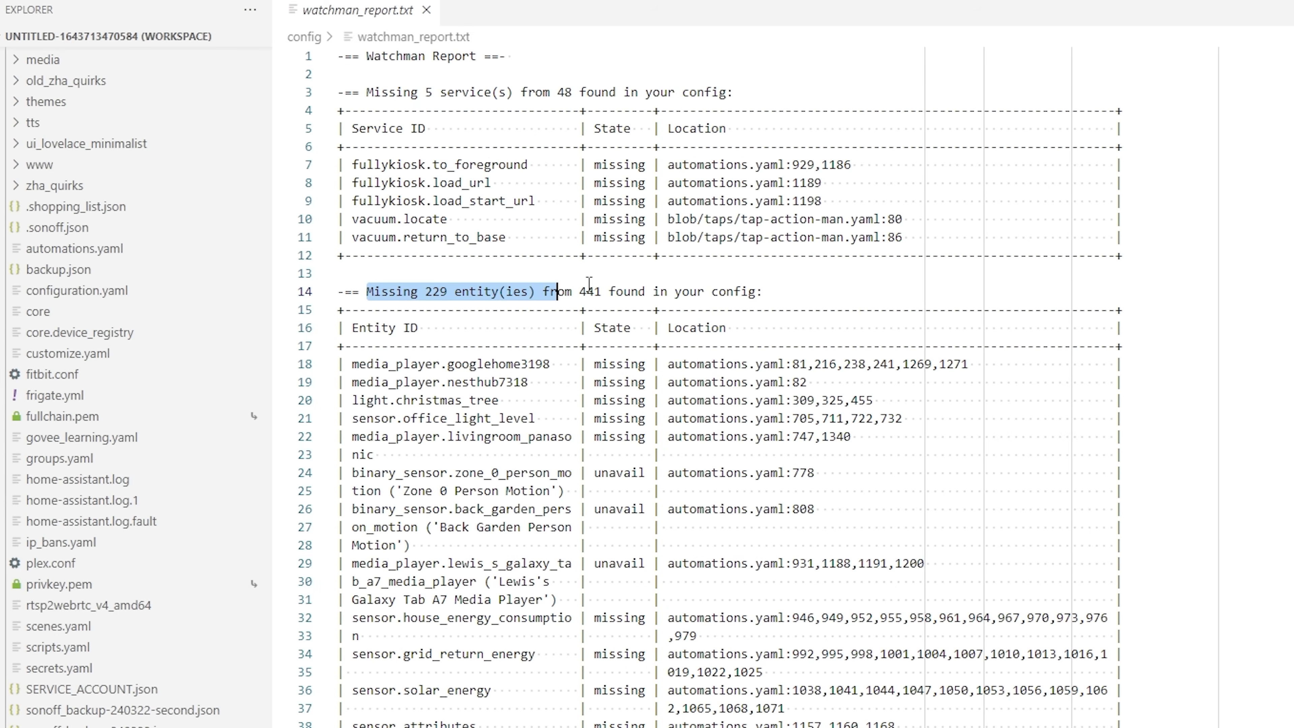
pyautogui.click(784, 295)
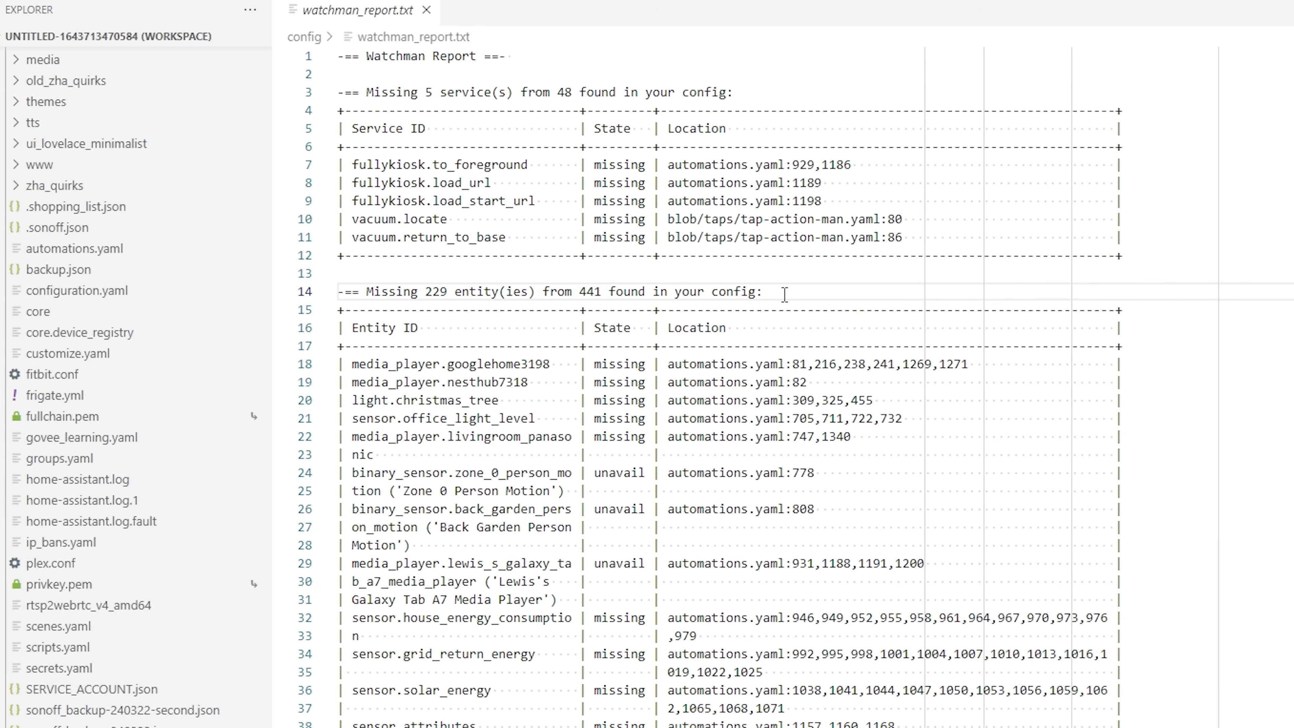
pyautogui.scroll(-4, 584, 642)
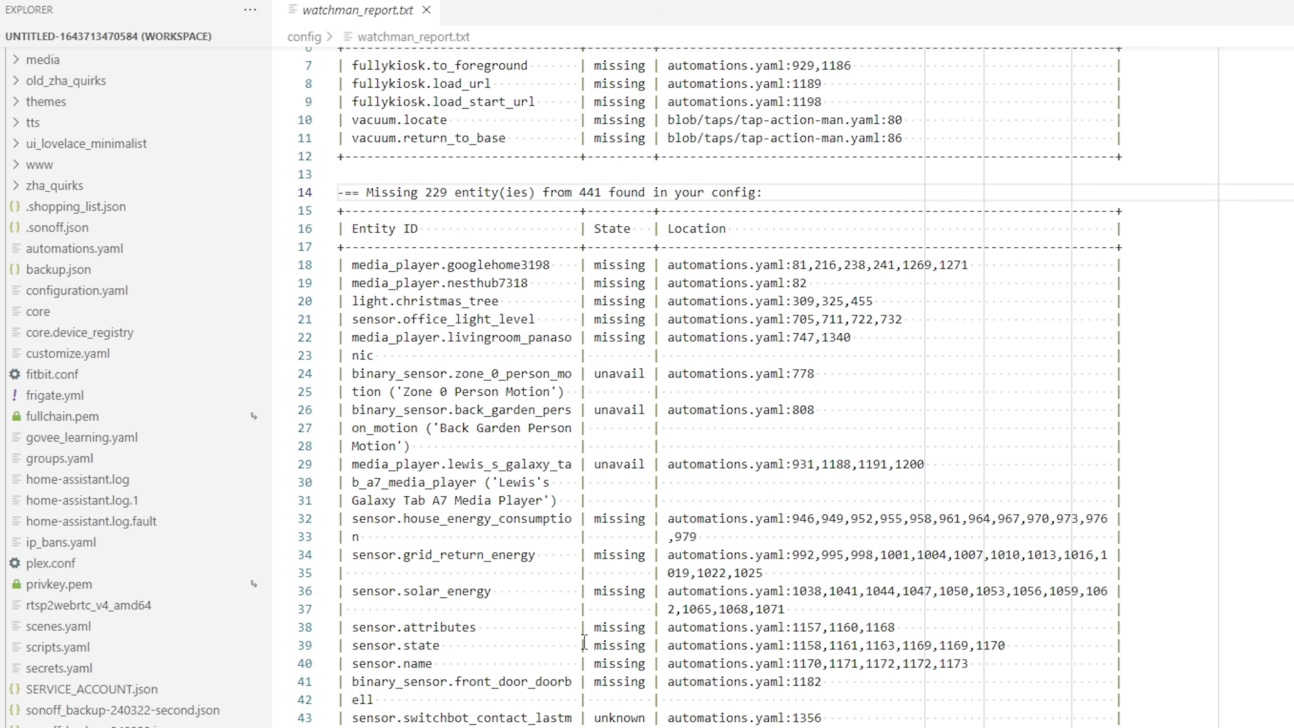
pyautogui.scroll(-4, 584, 642)
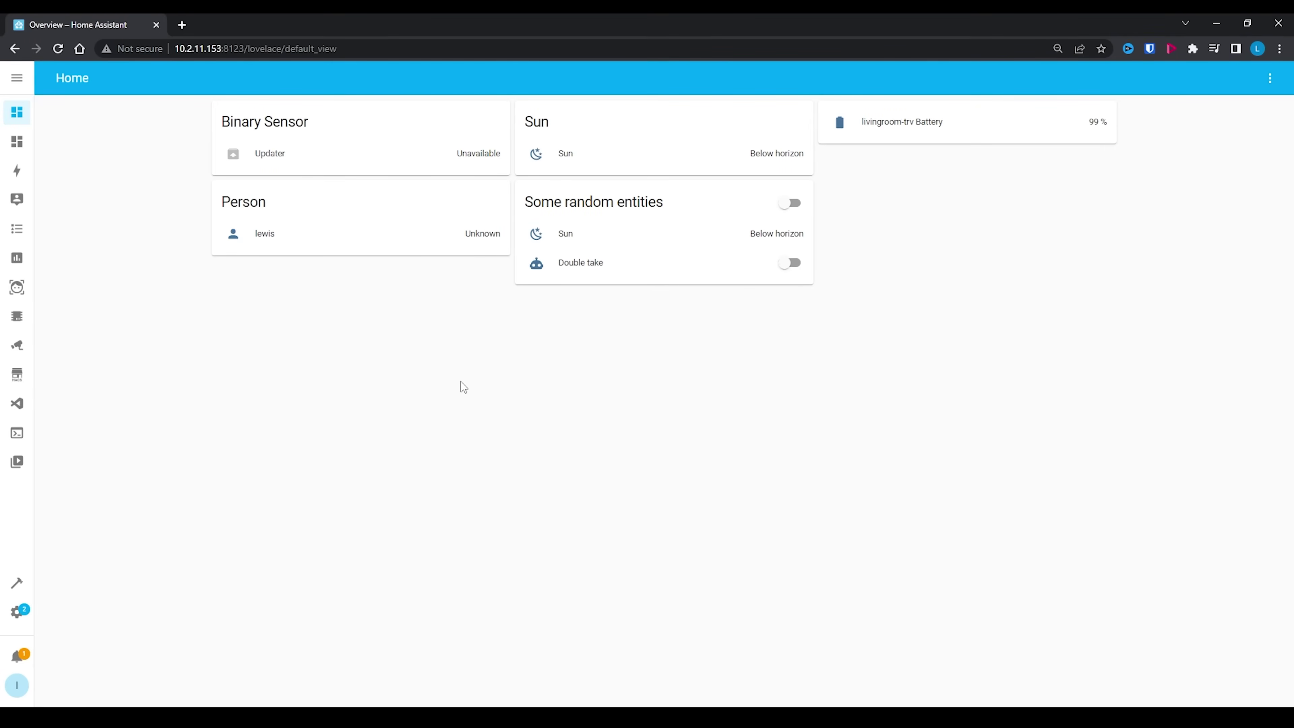
# - Find Watchman in HACS Integrations with a 'watch' search and download it
pyautogui.click(17, 381)
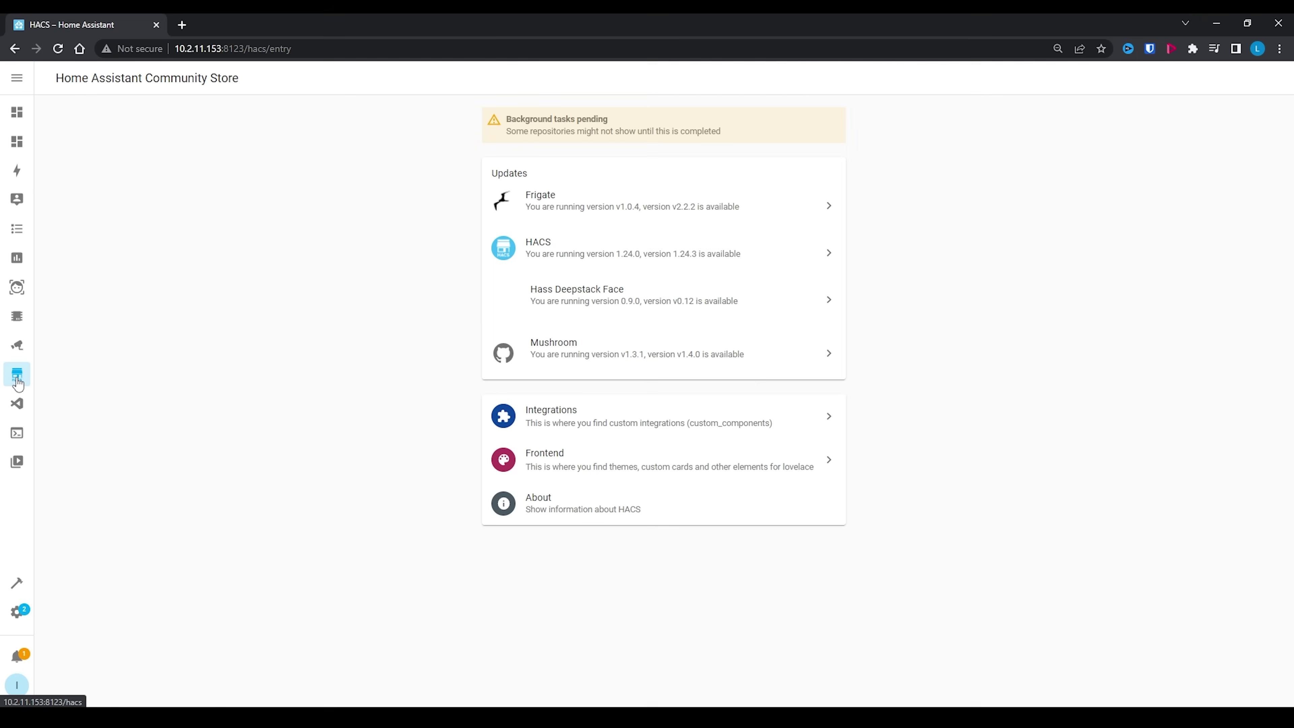
pyautogui.click(584, 417)
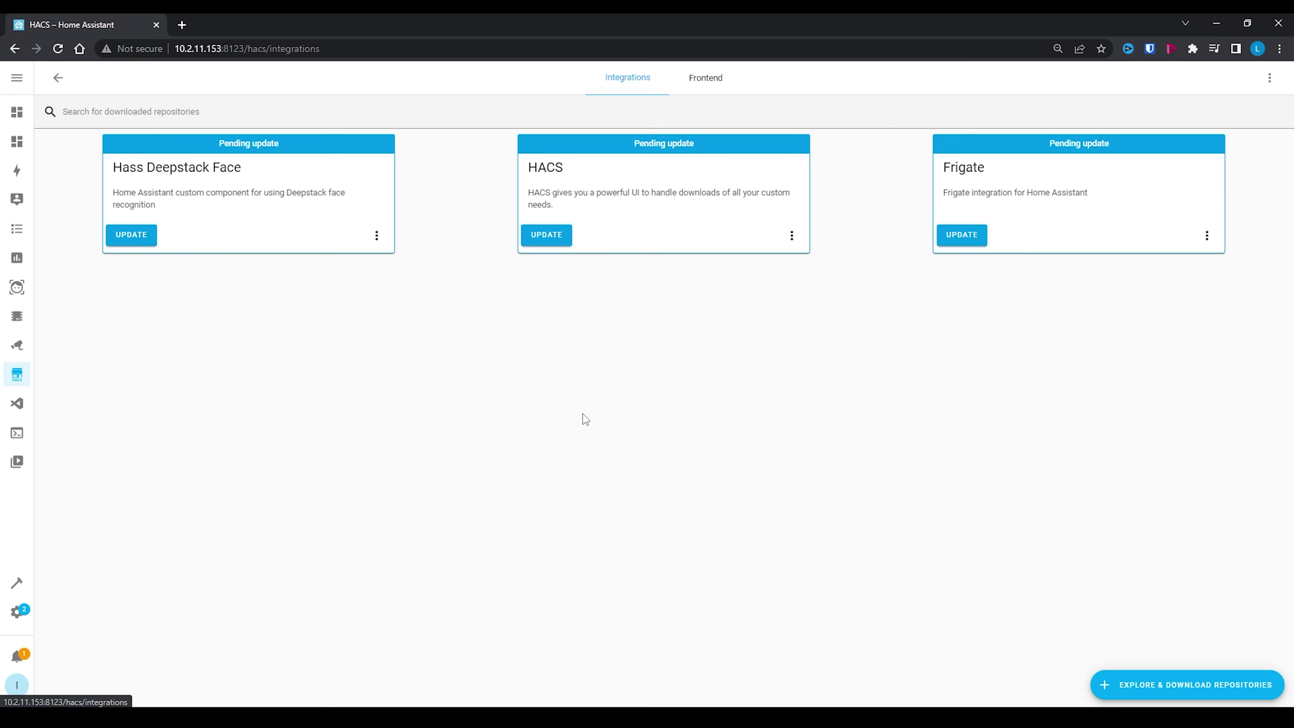
pyautogui.click(1163, 682)
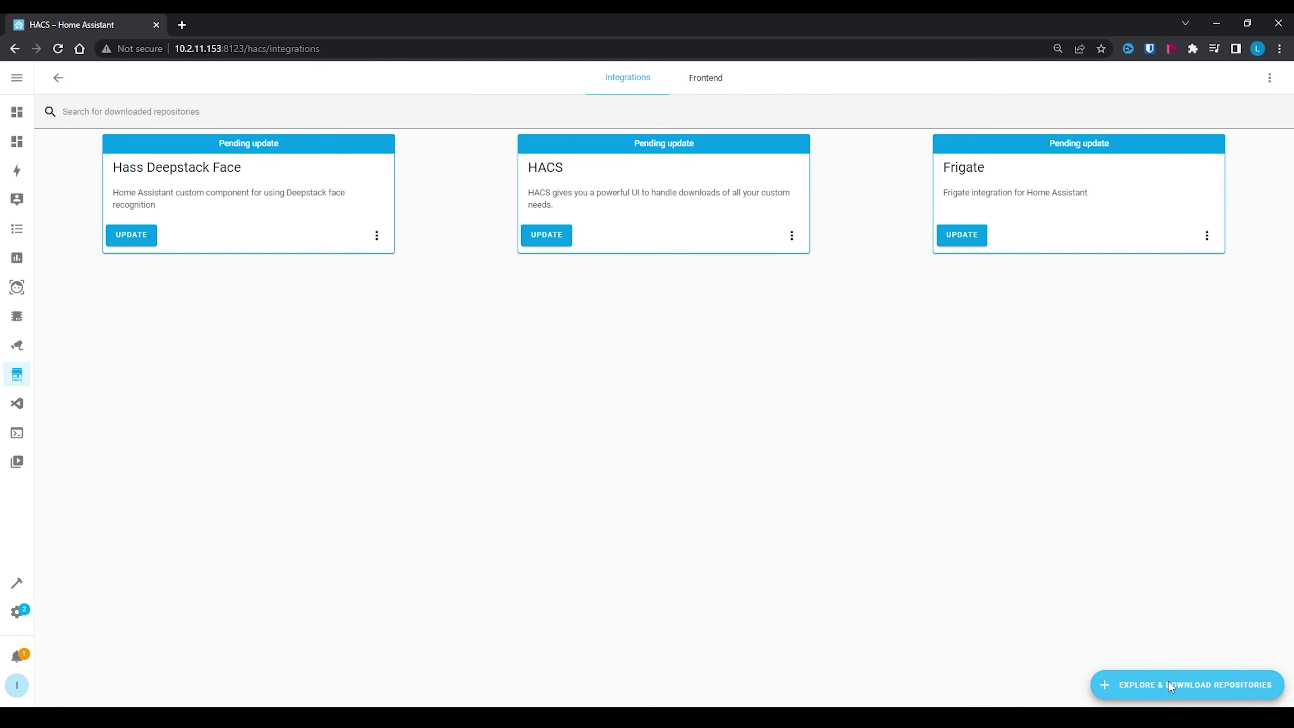
pyautogui.click(474, 174)
pyautogui.write('watchman')
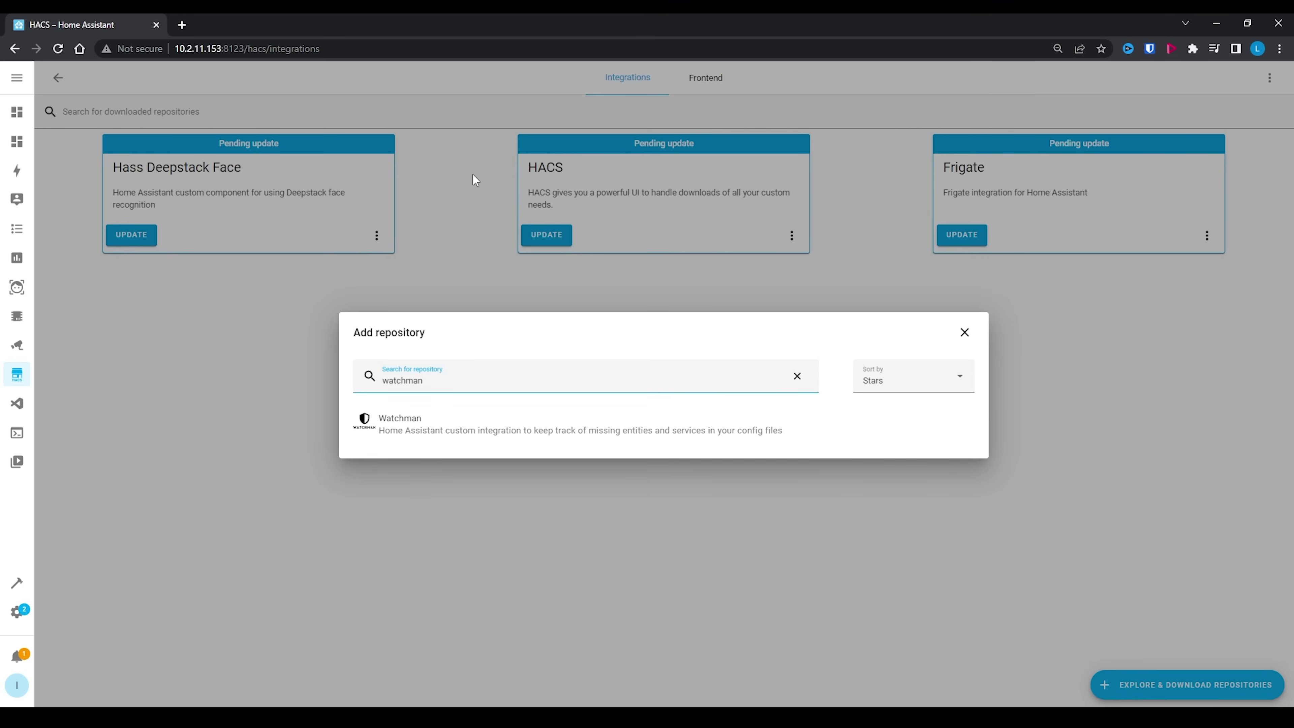
pyautogui.click(700, 425)
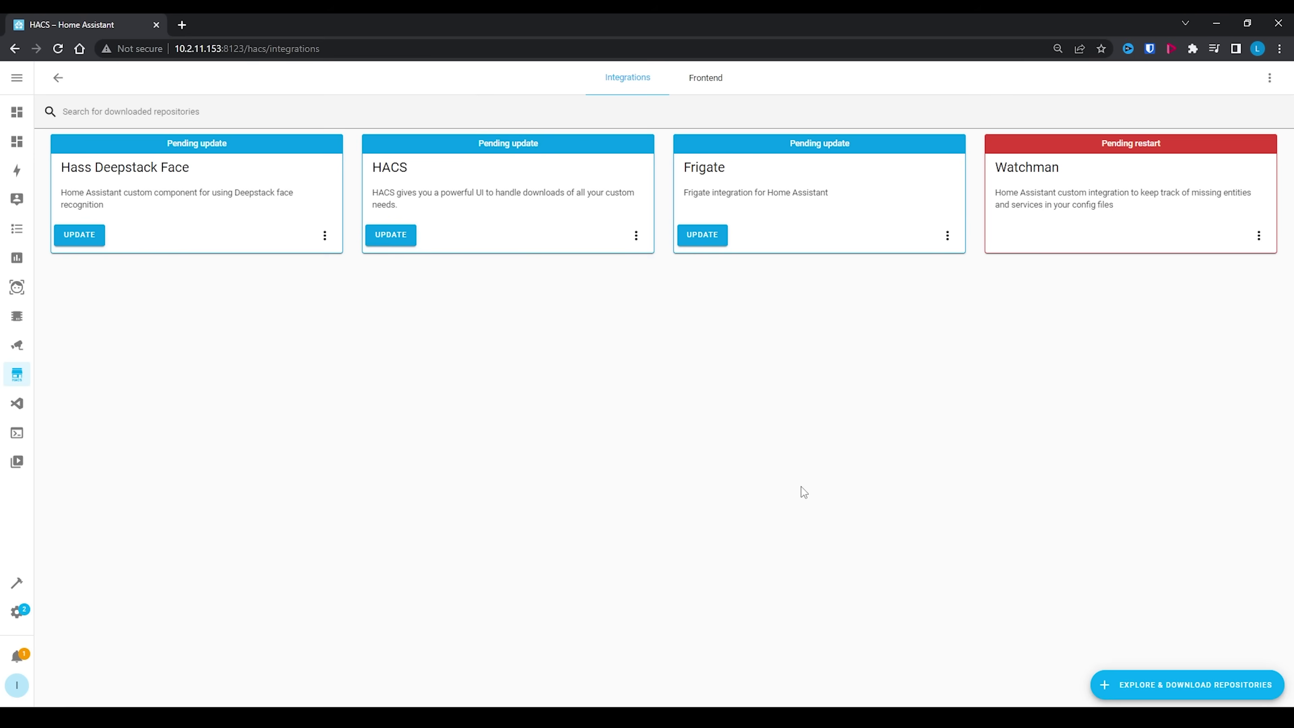
# - Restart Home Assistant from Server Controls
pyautogui.click(17, 612)
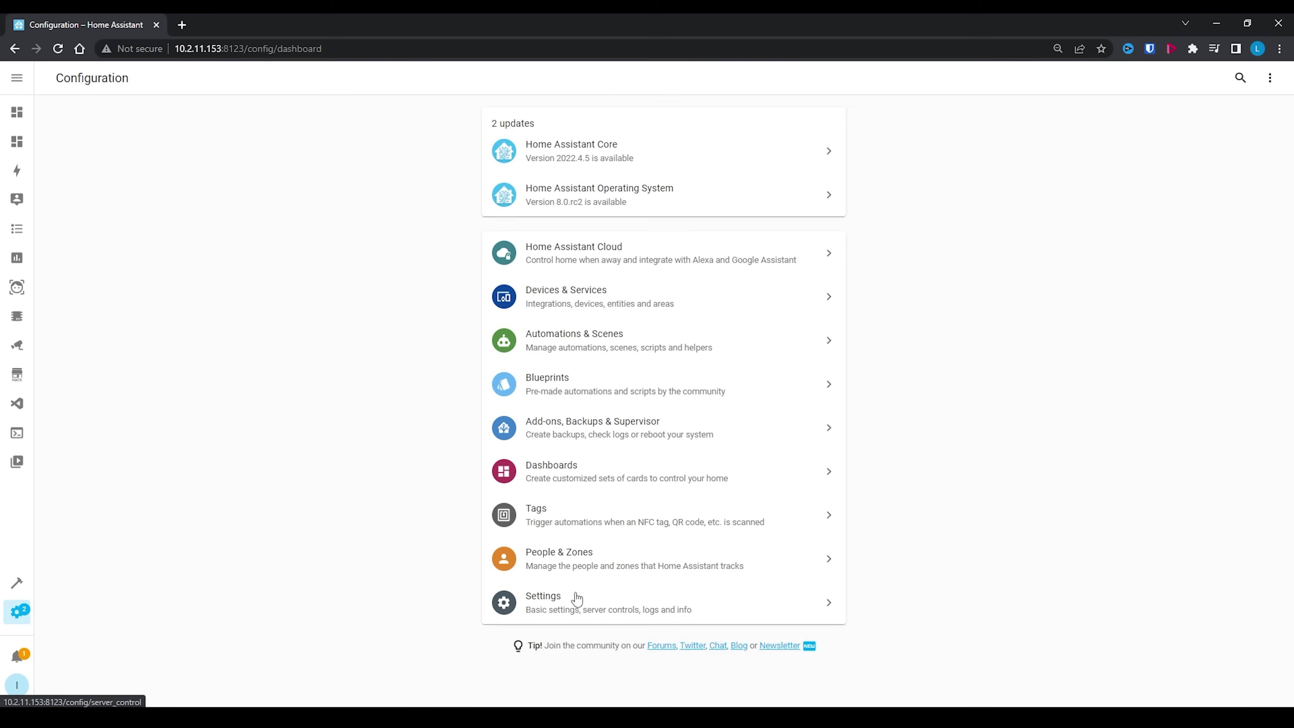
pyautogui.click(576, 596)
pyautogui.click(650, 416)
pyautogui.click(739, 429)
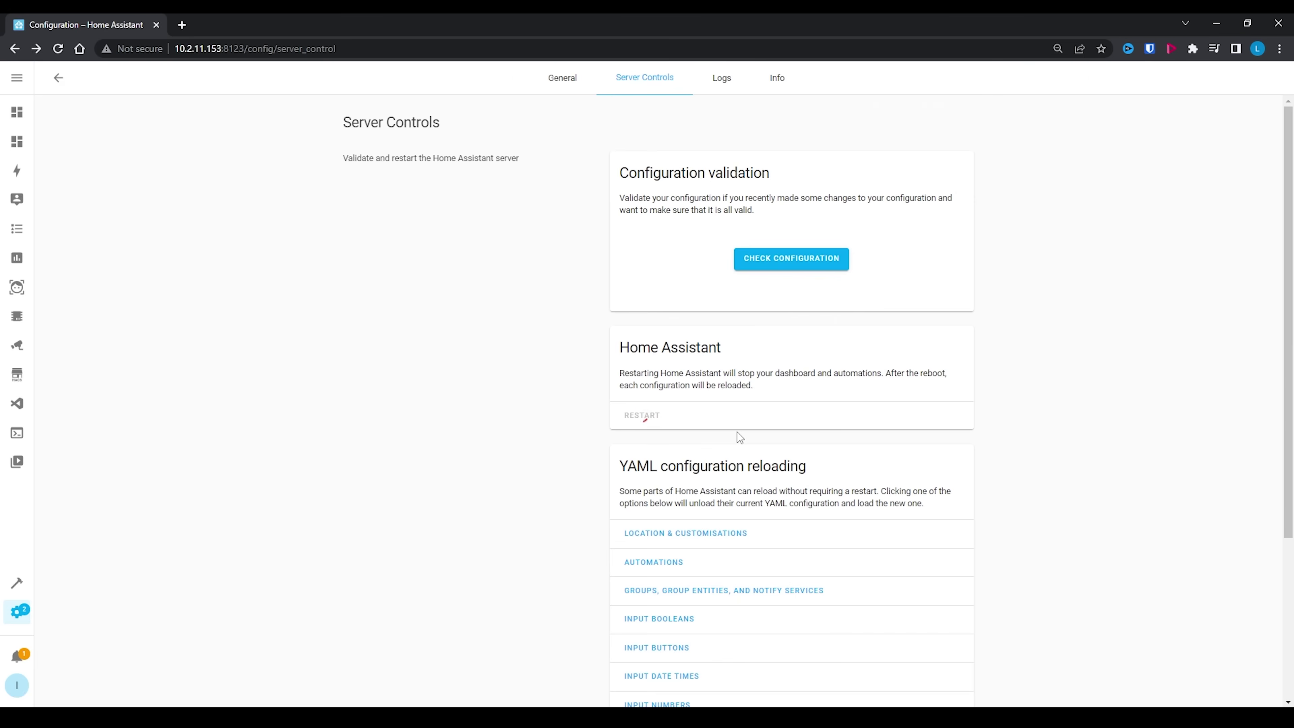
# - Add the Watchman integration in Devices & Services and open its Configure form
pyautogui.click(17, 612)
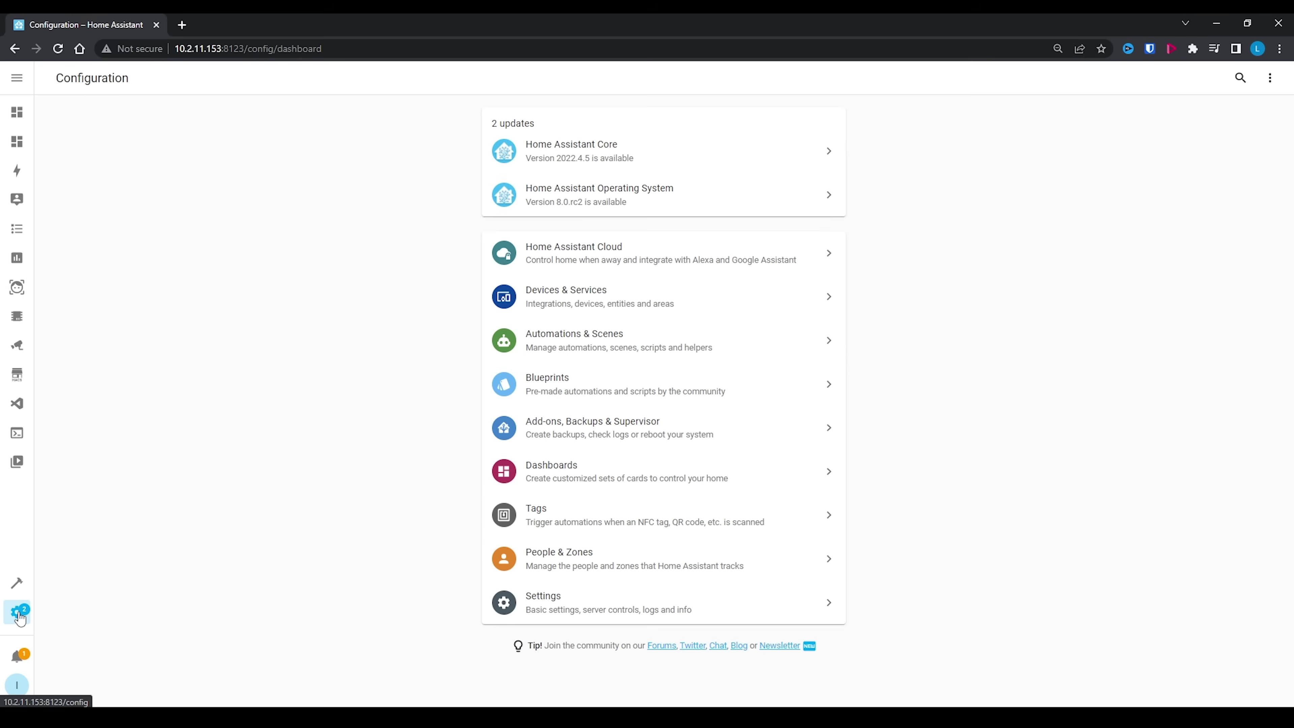
pyautogui.click(643, 301)
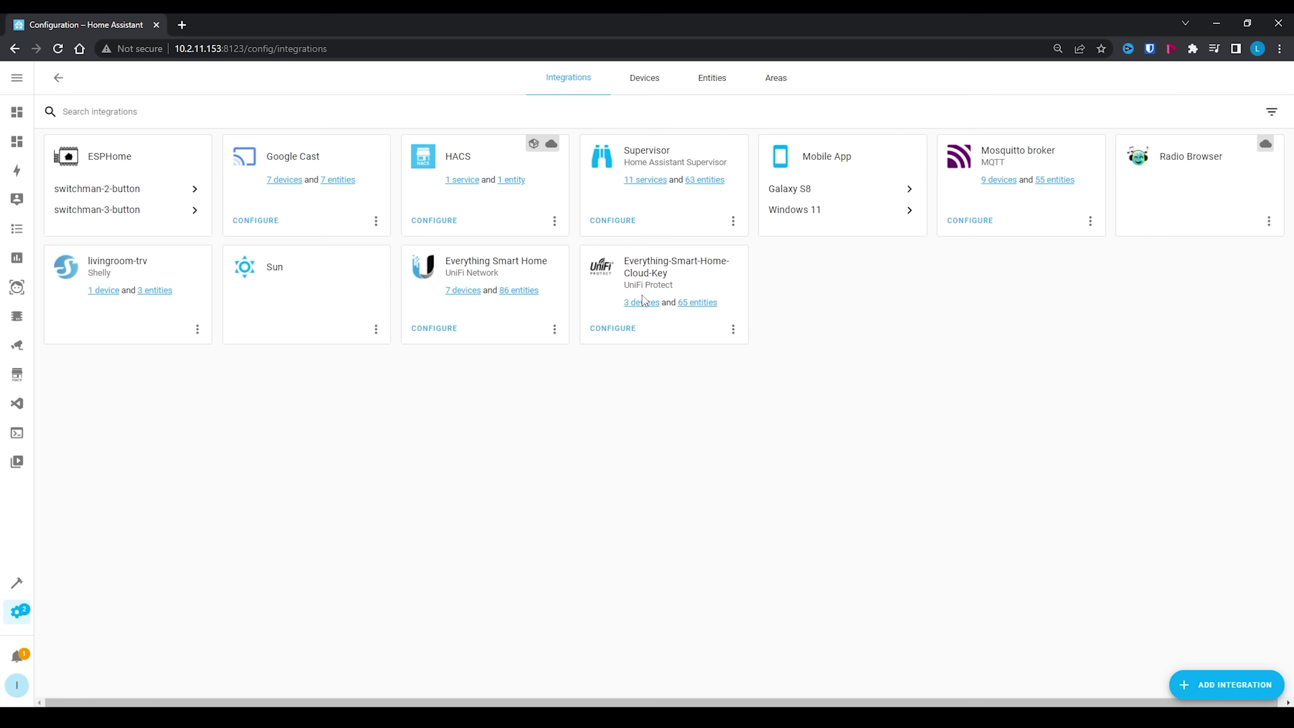
pyautogui.click(1189, 683)
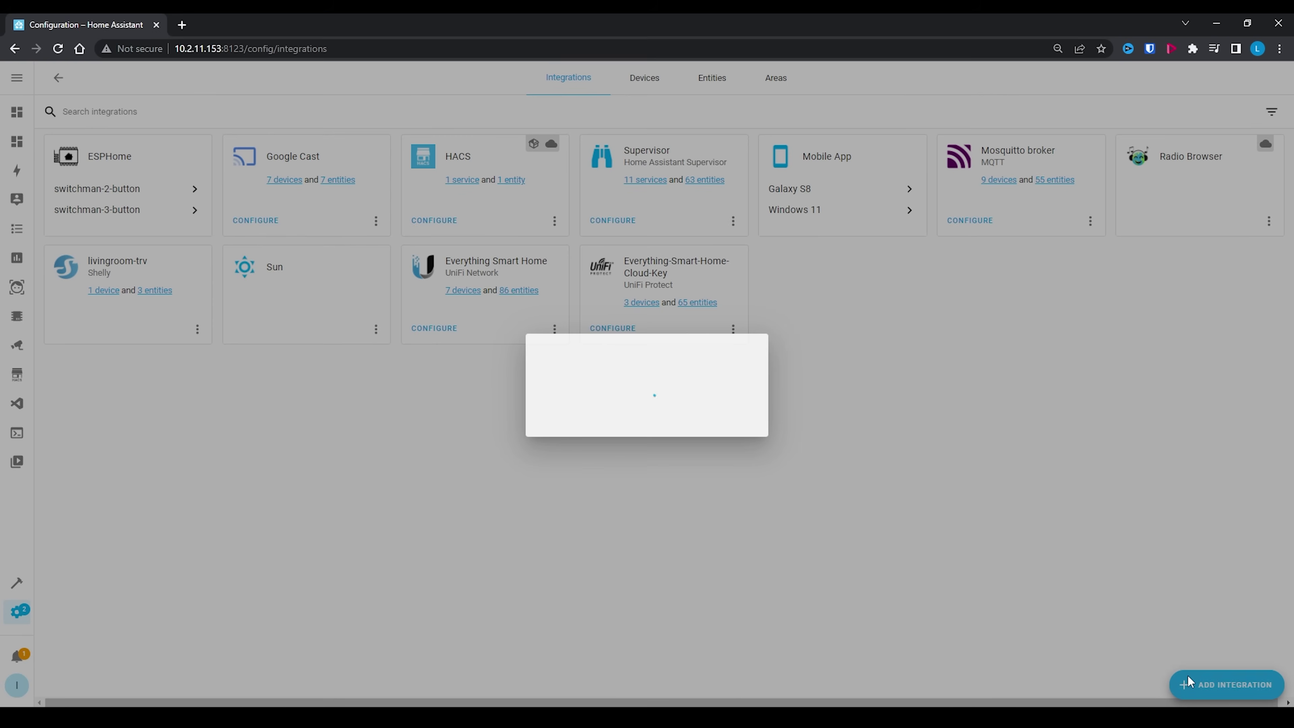
pyautogui.write('watchm')
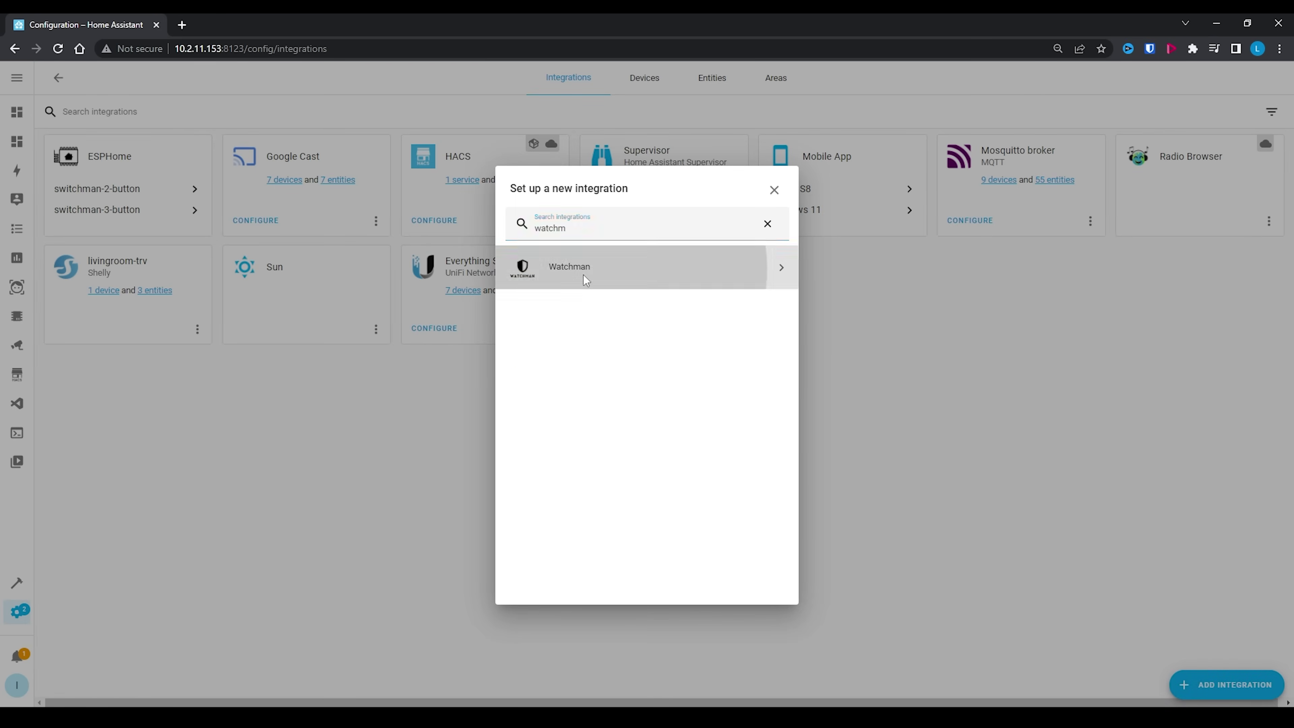
pyautogui.click(583, 276)
pyautogui.click(739, 417)
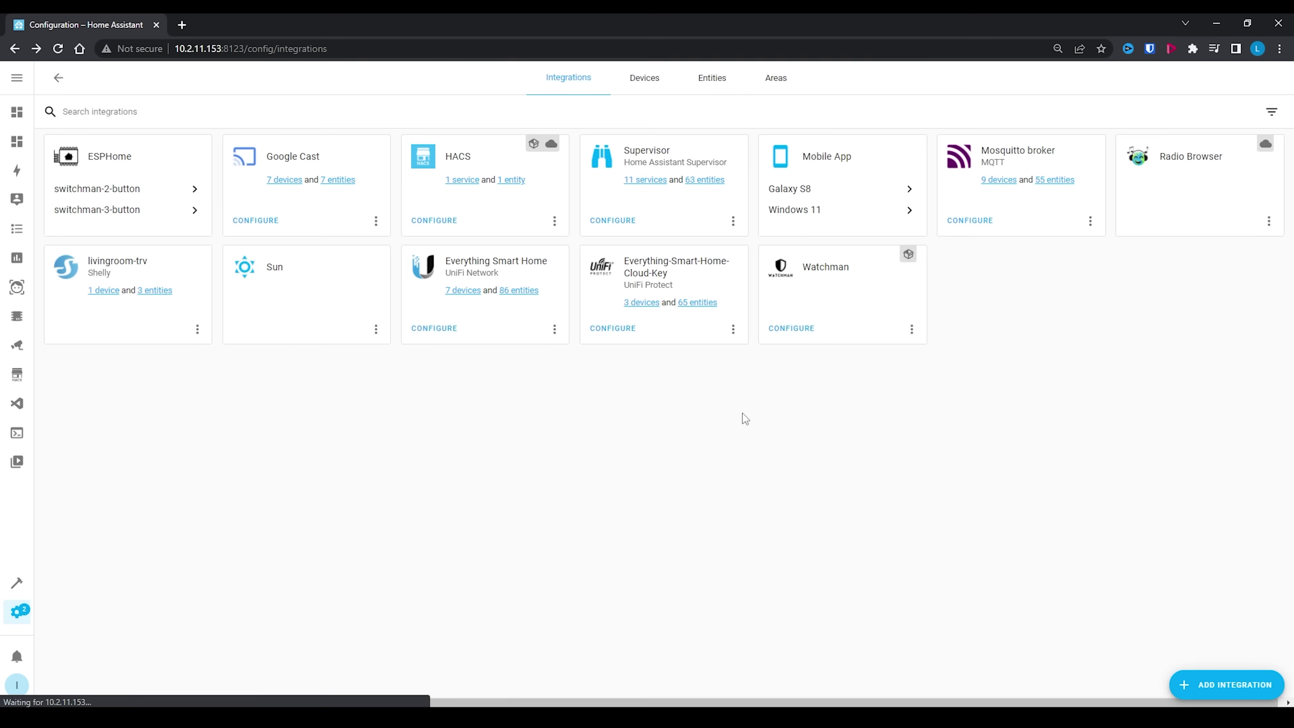
pyautogui.click(793, 329)
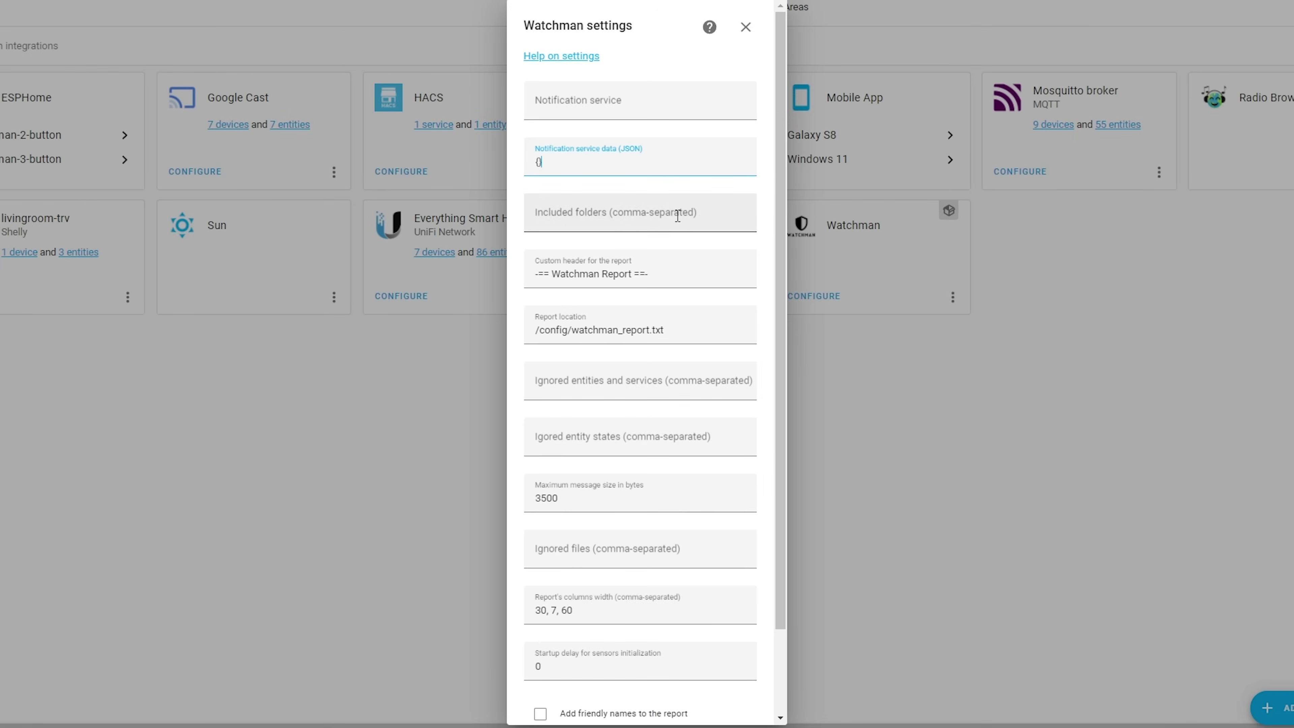
pyautogui.click(678, 216)
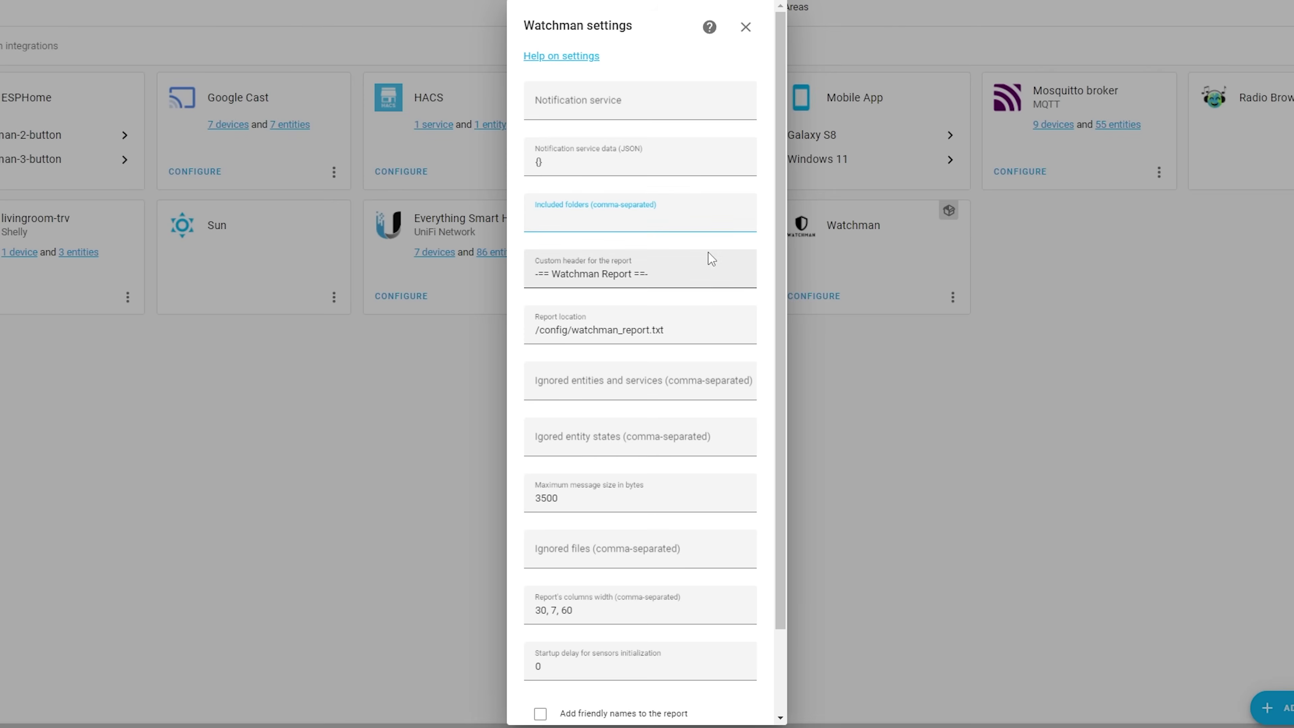
pyautogui.click(699, 327)
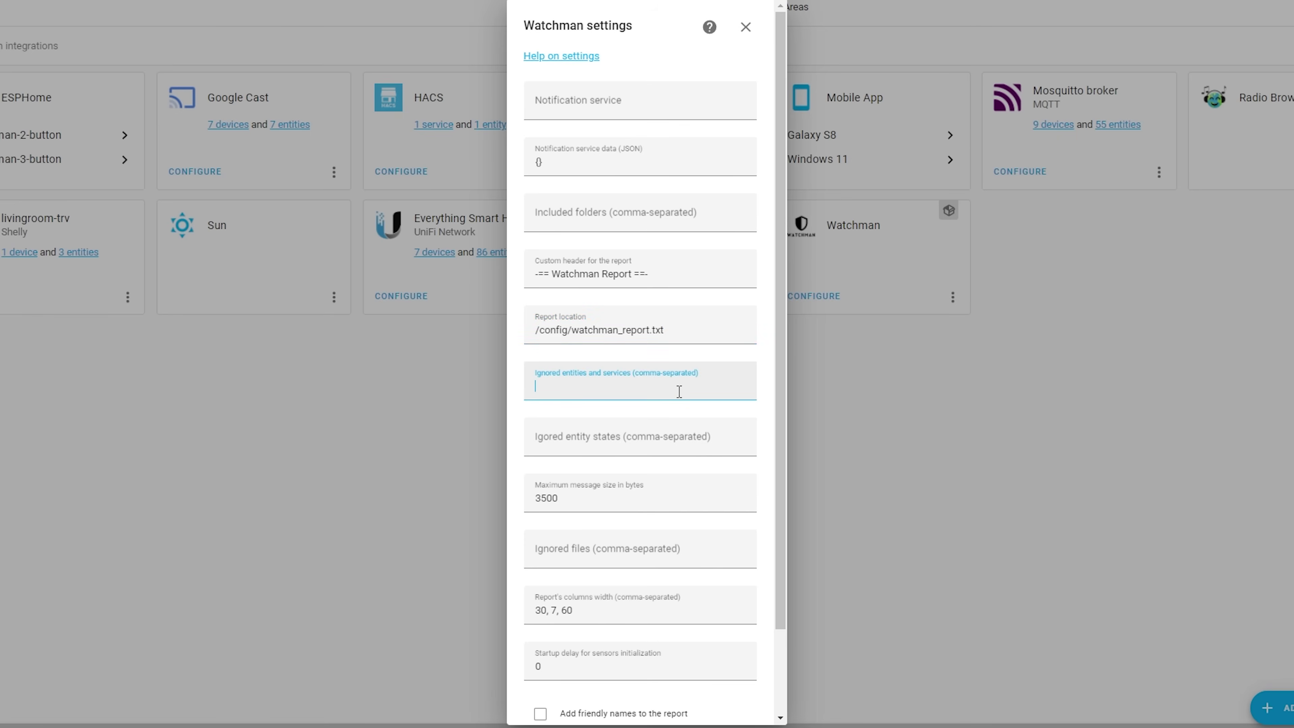
pyautogui.click(689, 423)
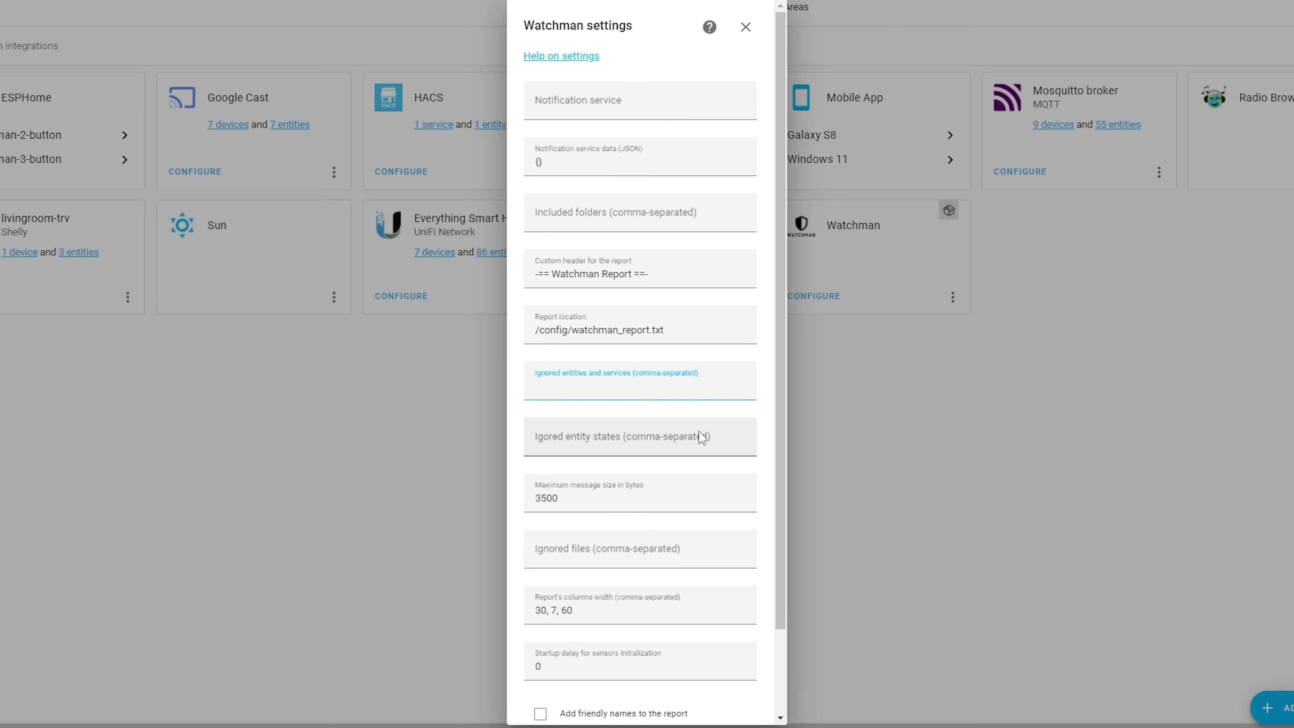
pyautogui.scroll(-2, 699, 431)
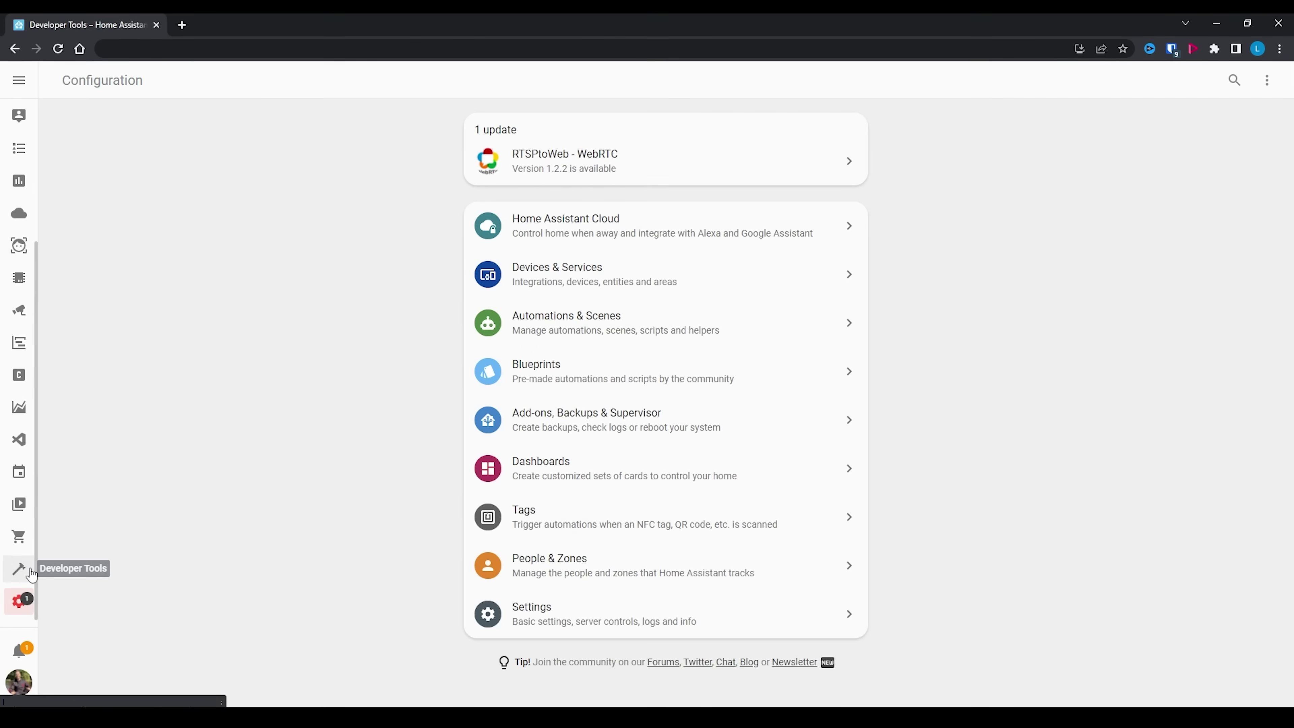
# - Call the Watchman: report service from Developer Tools > Services
pyautogui.click(19, 569)
pyautogui.click(146, 123)
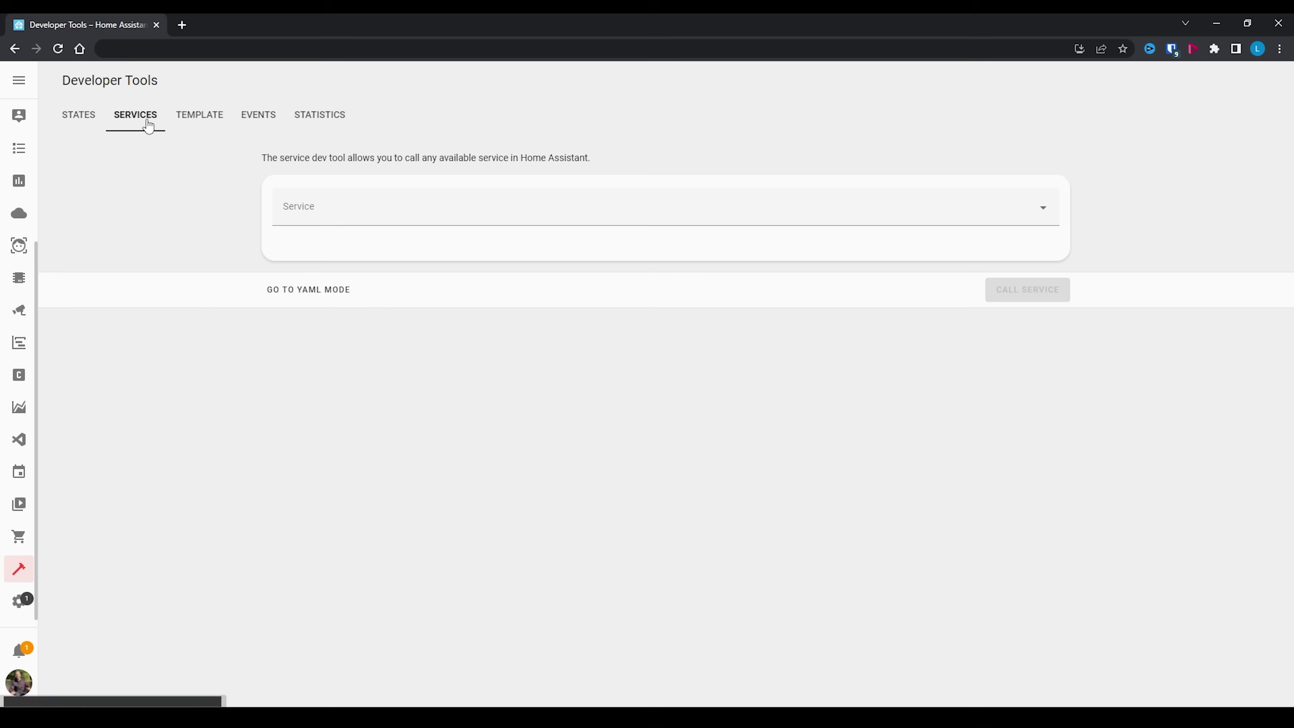
pyautogui.write('watch')
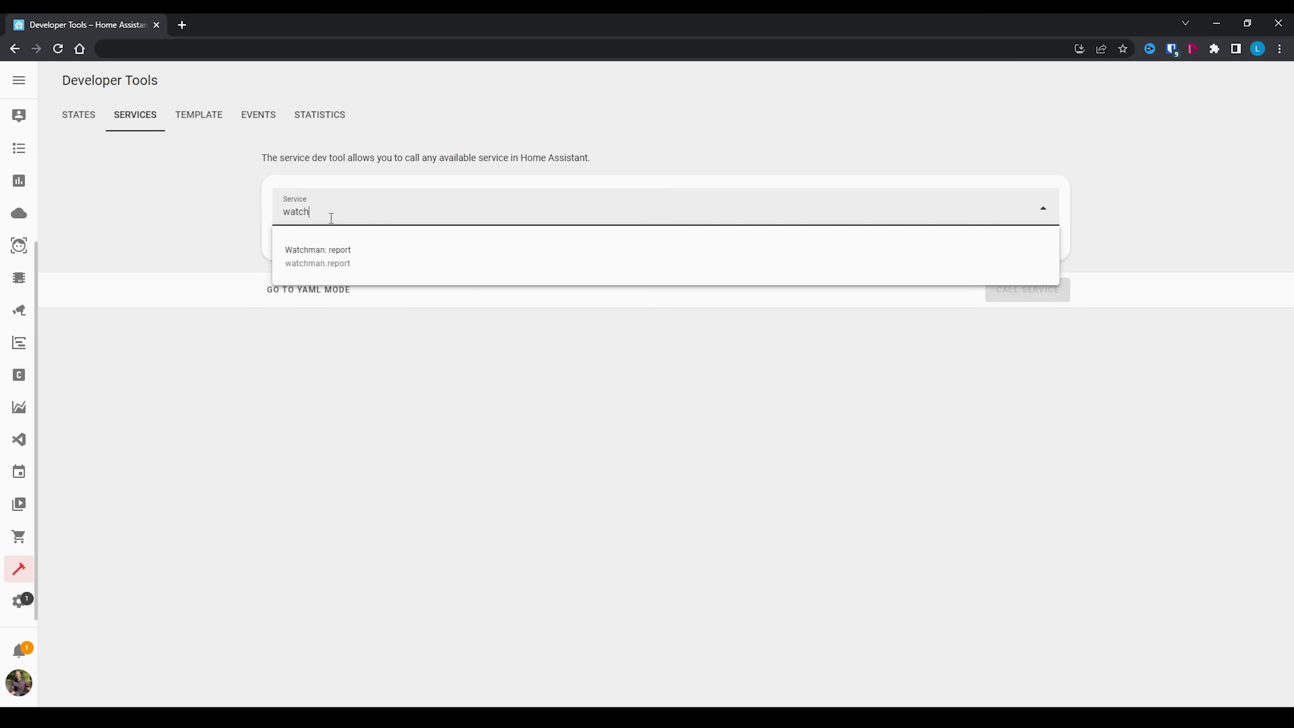
pyautogui.click(408, 266)
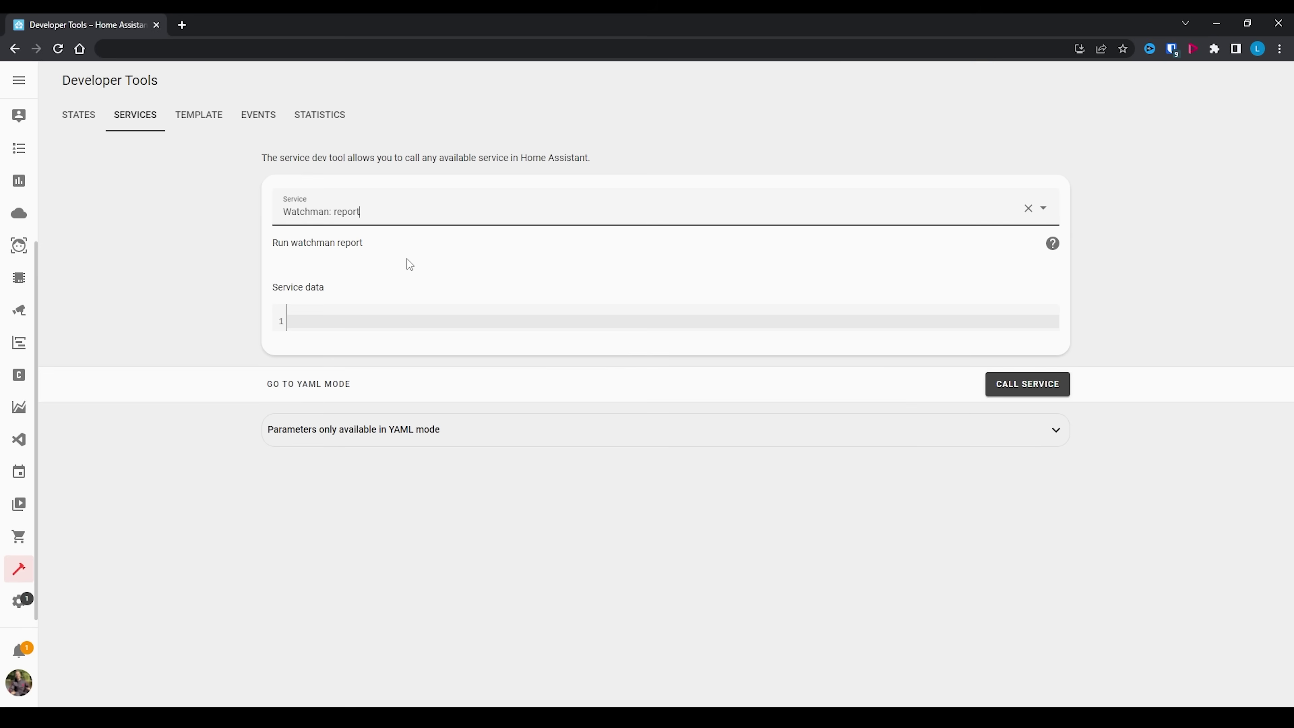
pyautogui.click(1025, 393)
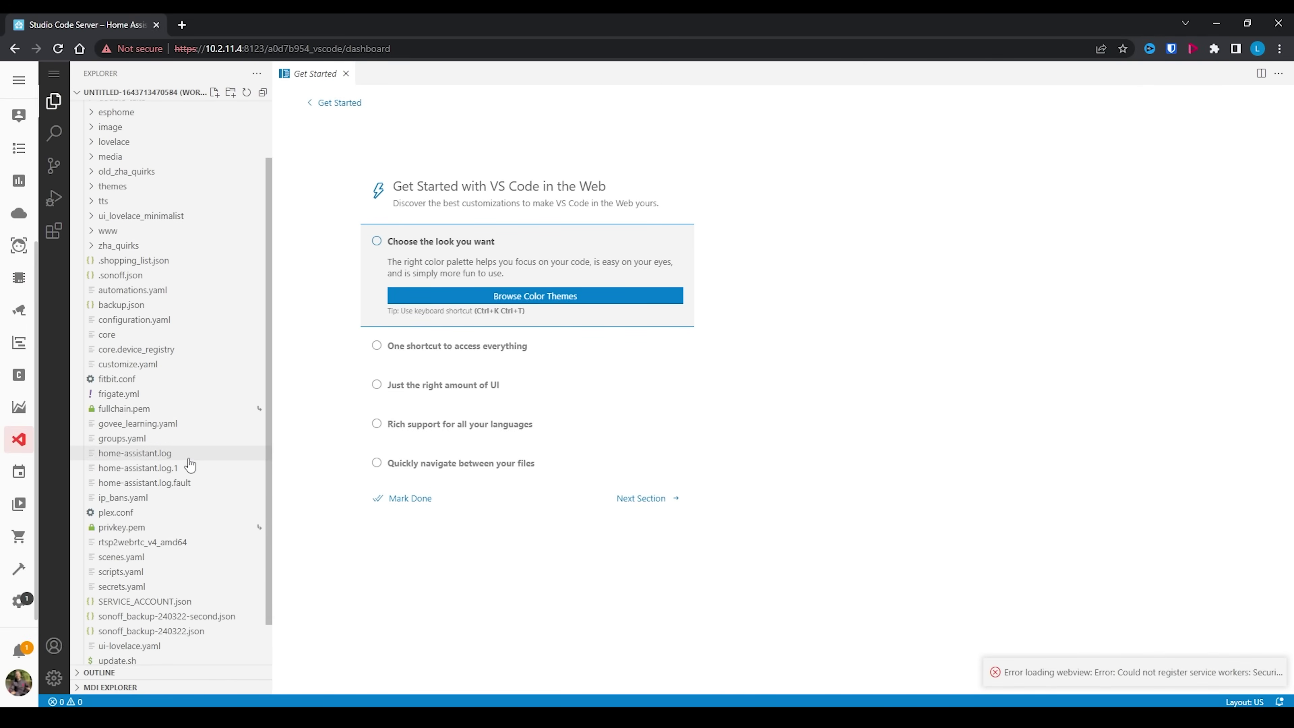
# - Scroll the Studio Code Server Explorer list of config files
pyautogui.scroll(-2, 189, 465)
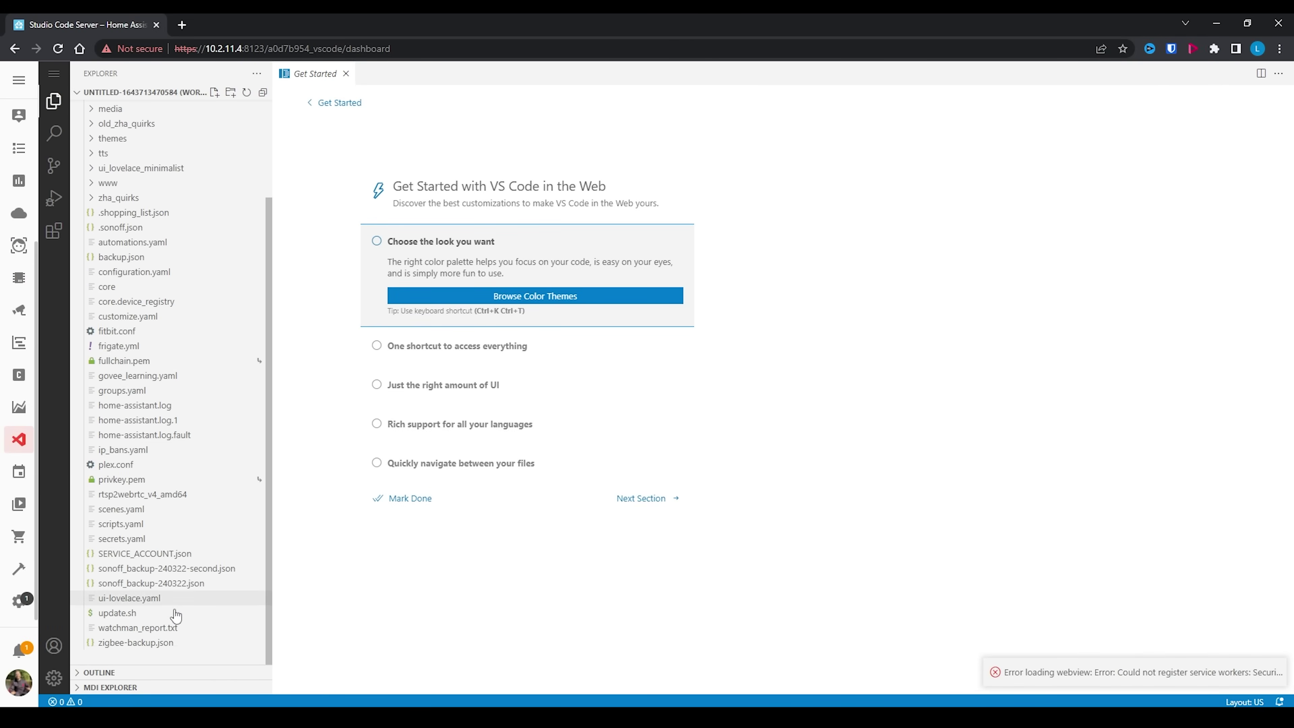
# - Open watchman_report.txt and highlight the 'Missing 229 entity(ies)' line and media_player.googlehome3198 entry
pyautogui.click(175, 630)
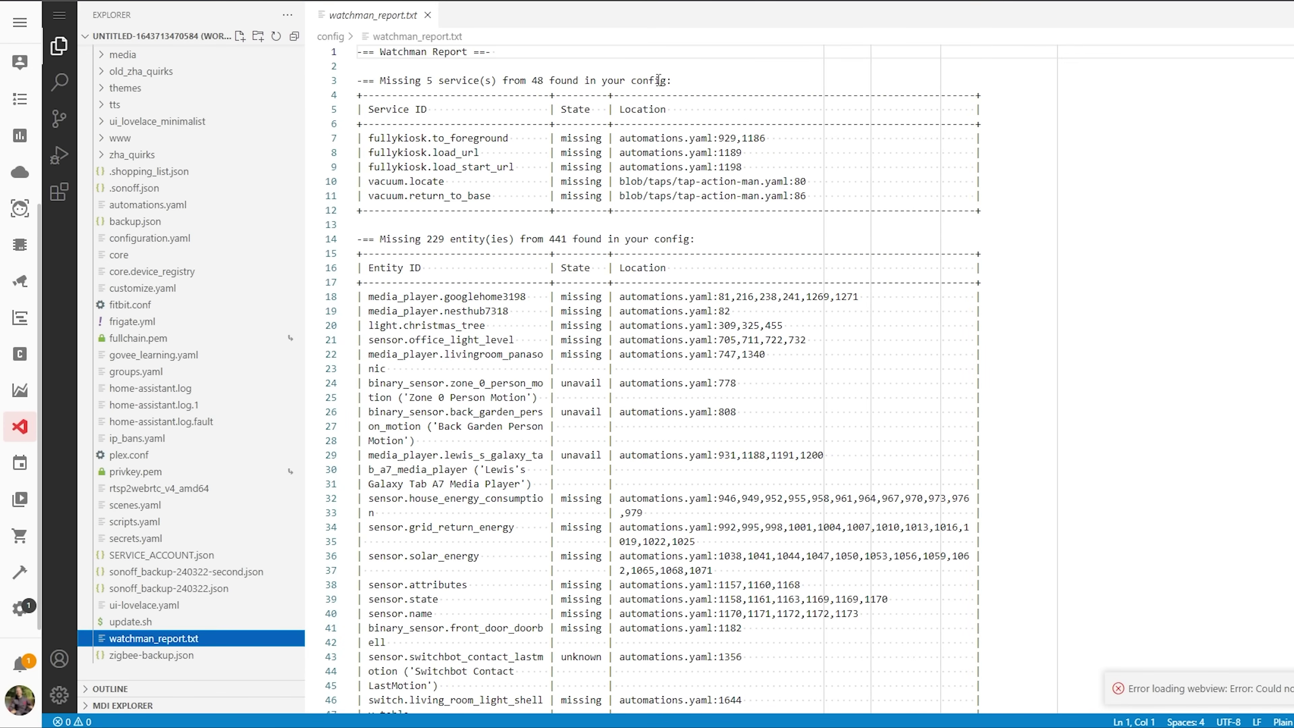
pyautogui.click(658, 60)
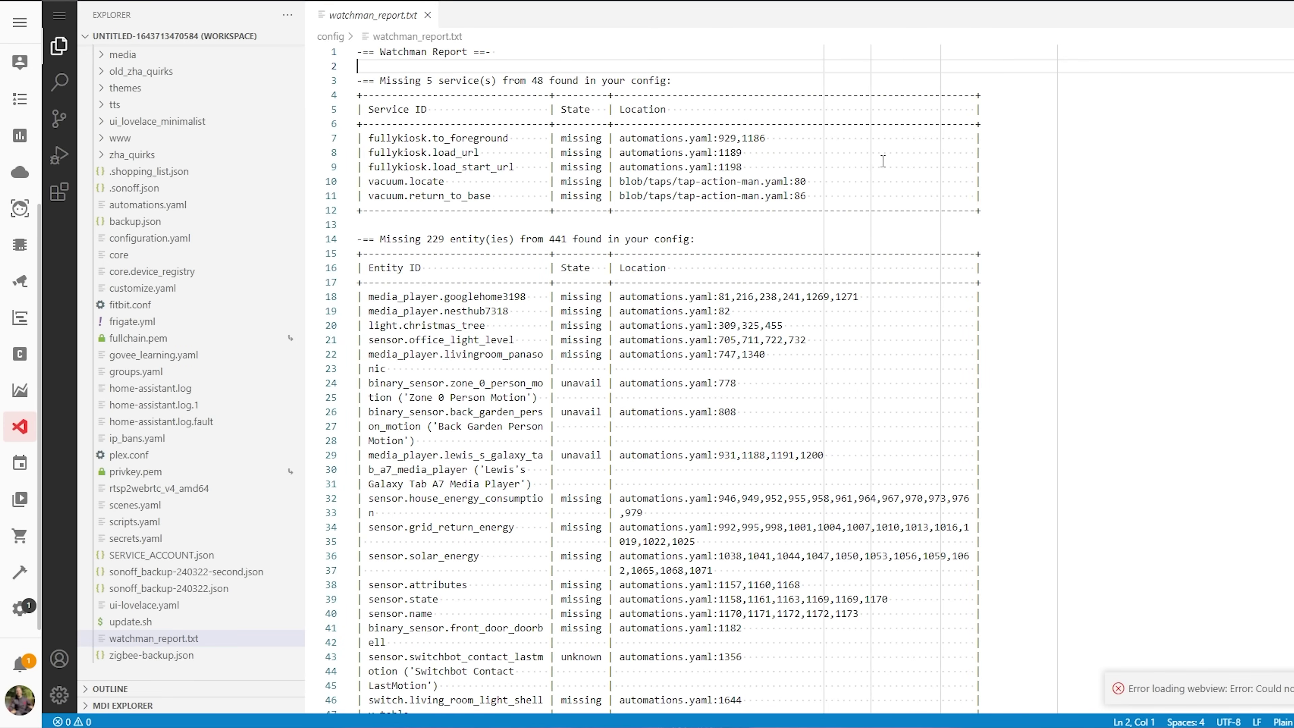
pyautogui.moveTo(380, 239); pyautogui.dragTo(609, 237)
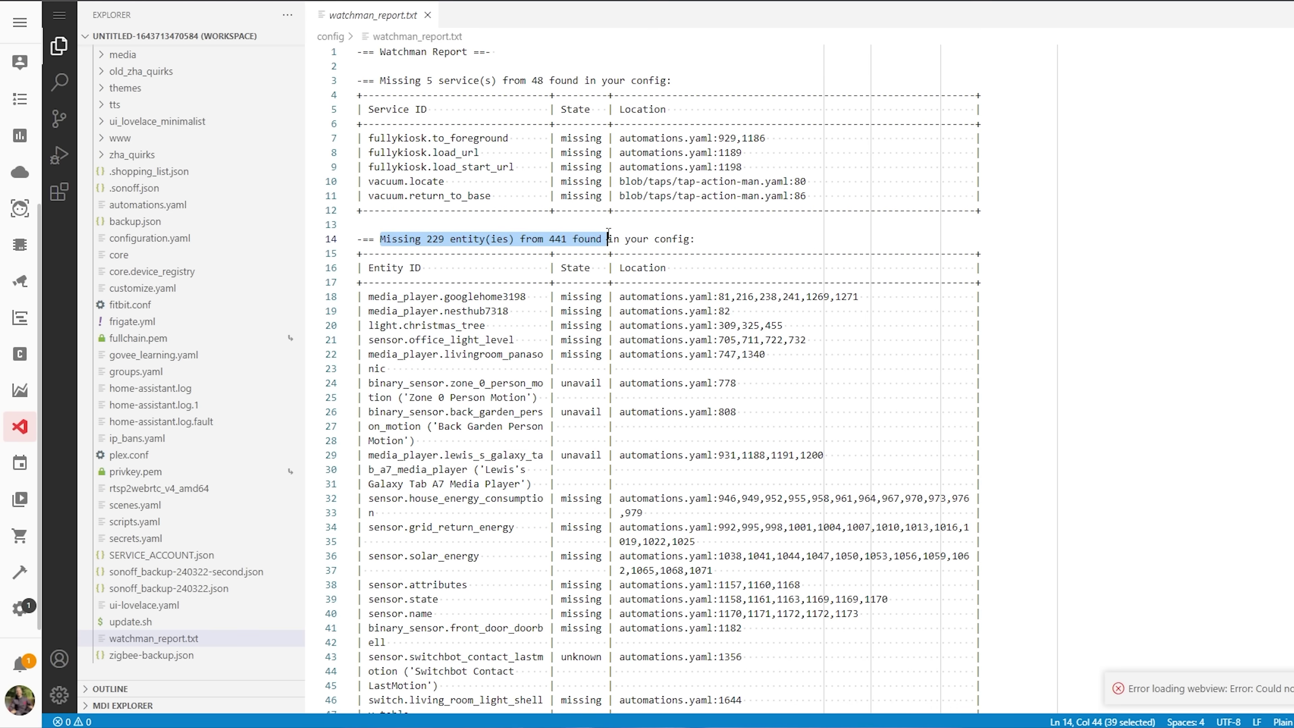
pyautogui.click(712, 241)
pyautogui.scroll(-2, 575, 500)
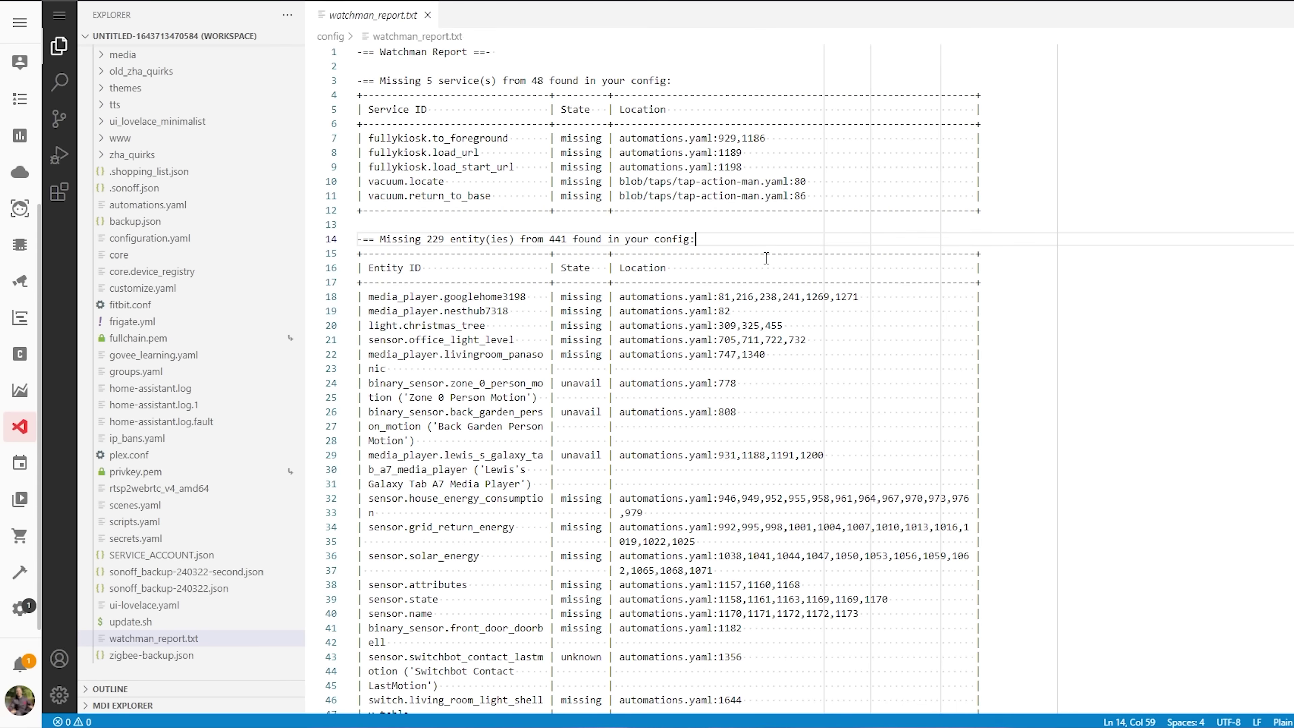
pyautogui.moveTo(368, 294); pyautogui.dragTo(717, 312)
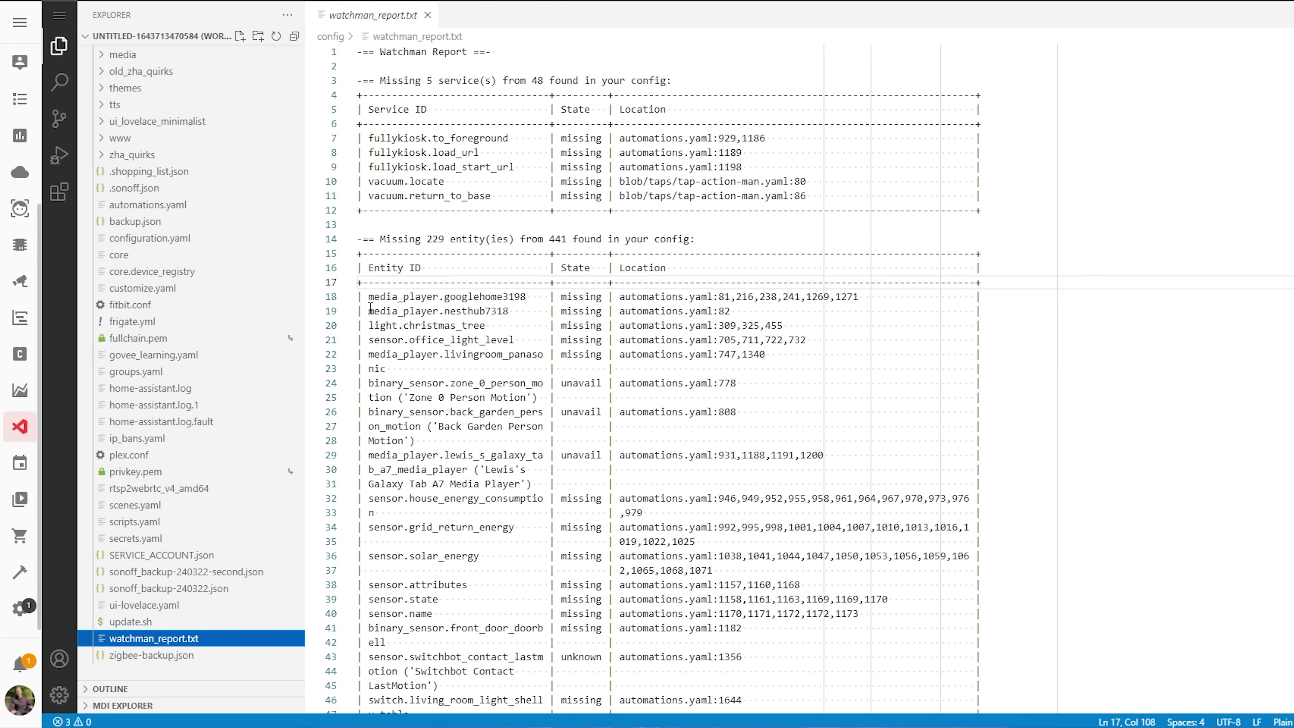
# - Find media_player.nesthub7318 in the report and note its automations.yaml line 82
pyautogui.moveTo(369, 311); pyautogui.dragTo(508, 312)
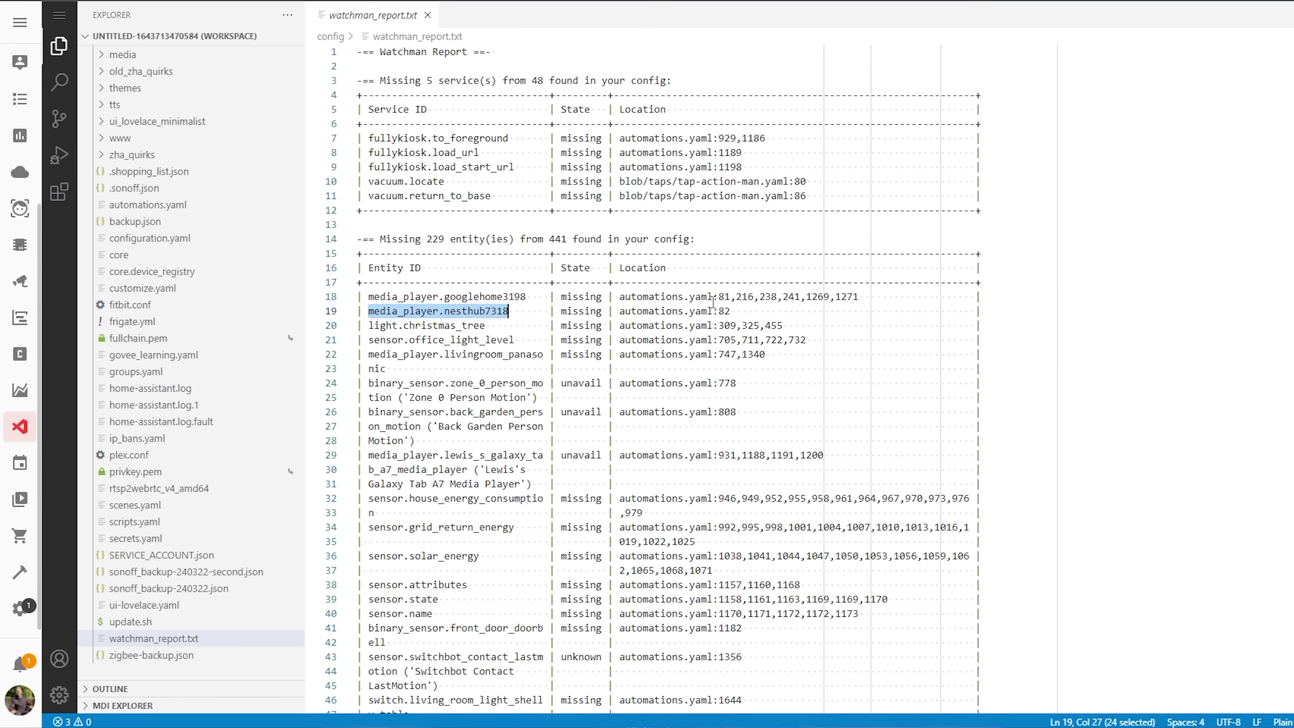
pyautogui.doubleClick(728, 311)
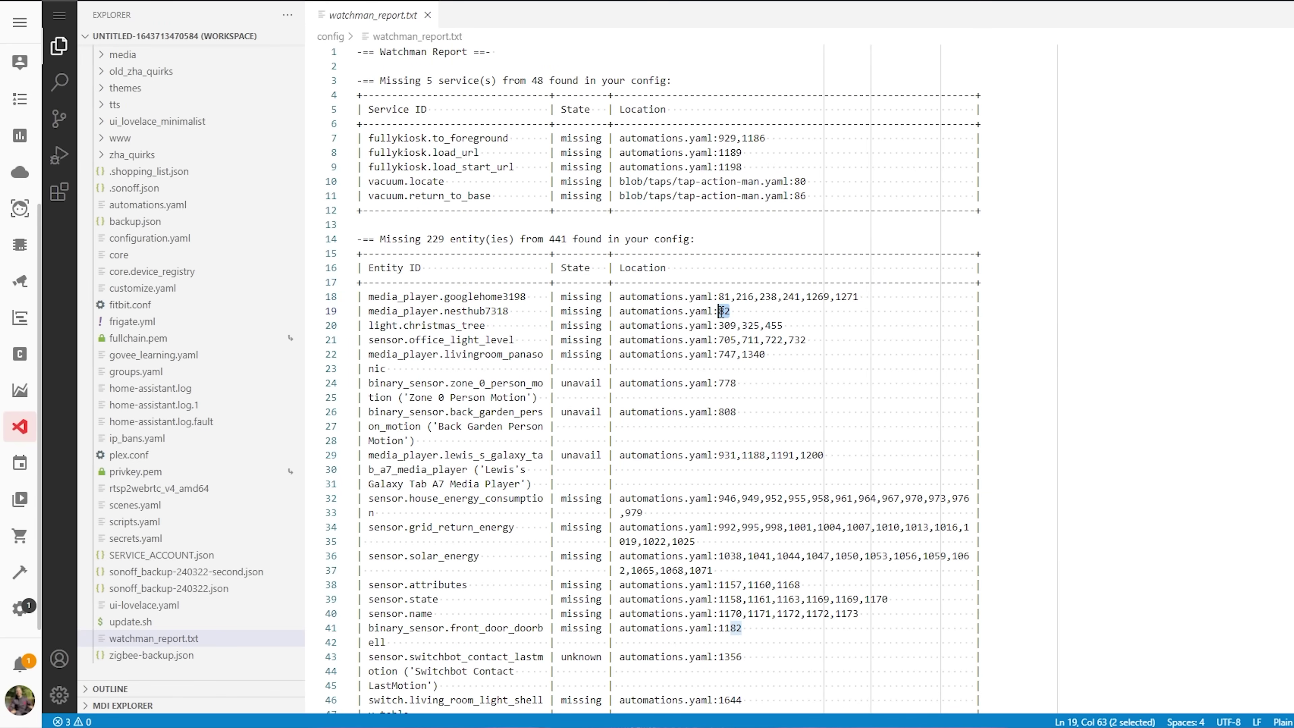
pyautogui.click(734, 312)
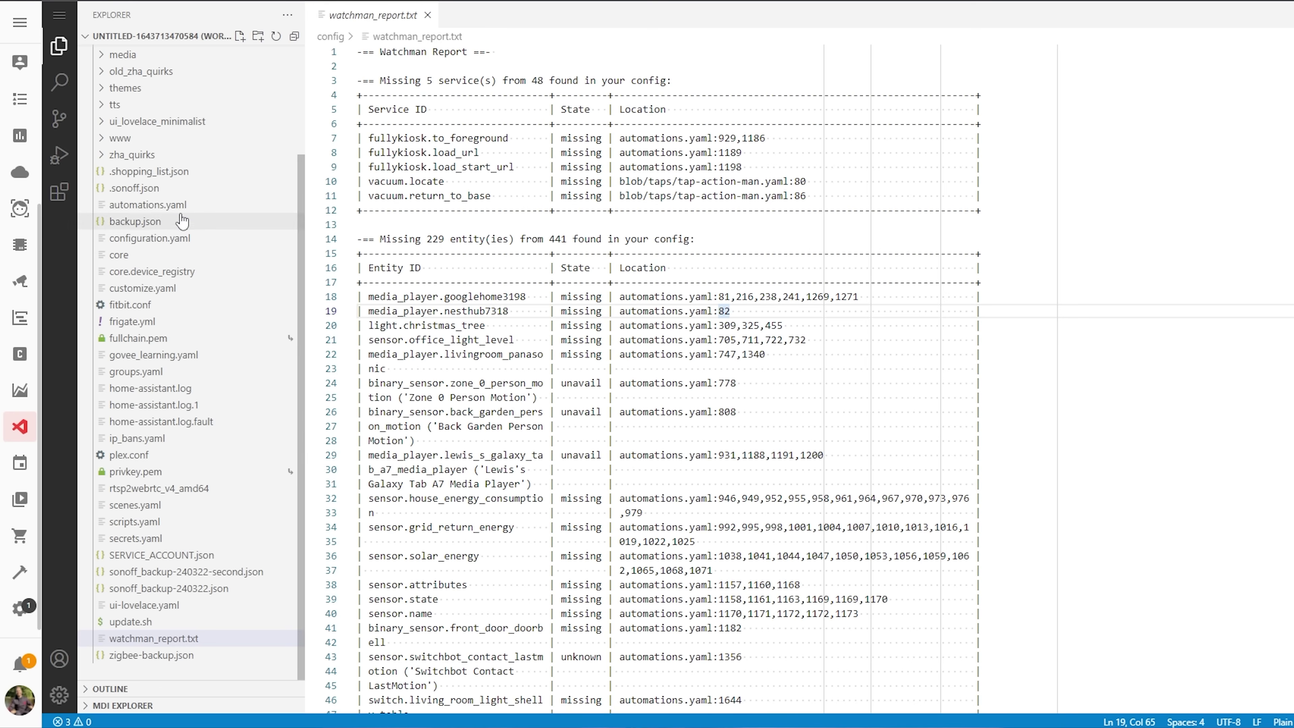
# - Open automations.yaml and locate line 82 referencing media_player.nesthub7318
pyautogui.click(189, 206)
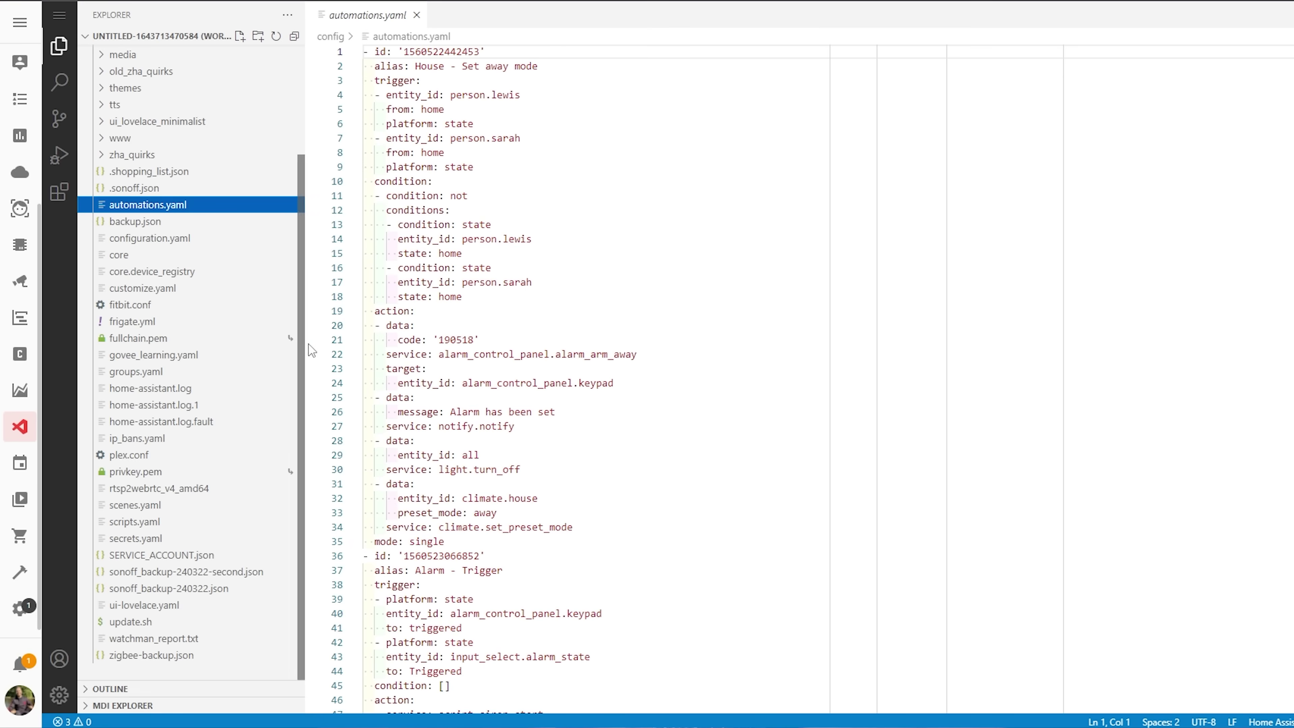
pyautogui.scroll(-10, 346, 456)
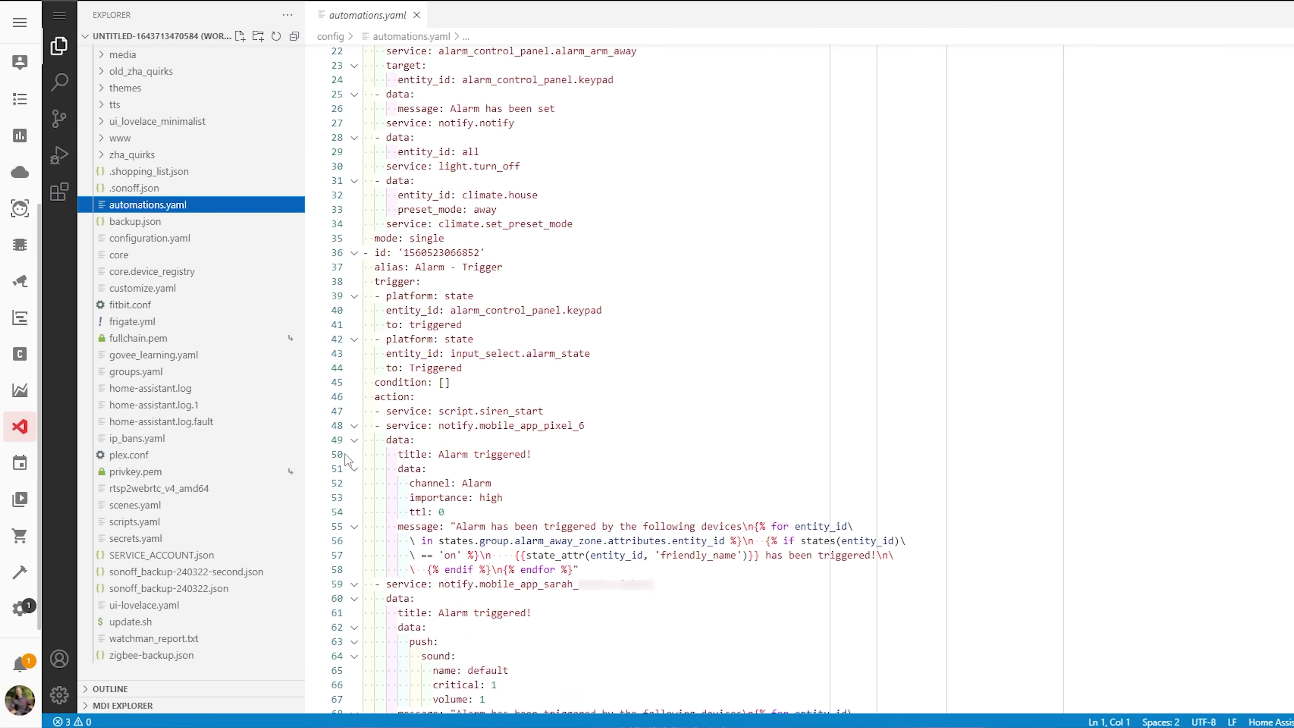
pyautogui.scroll(-10, 346, 459)
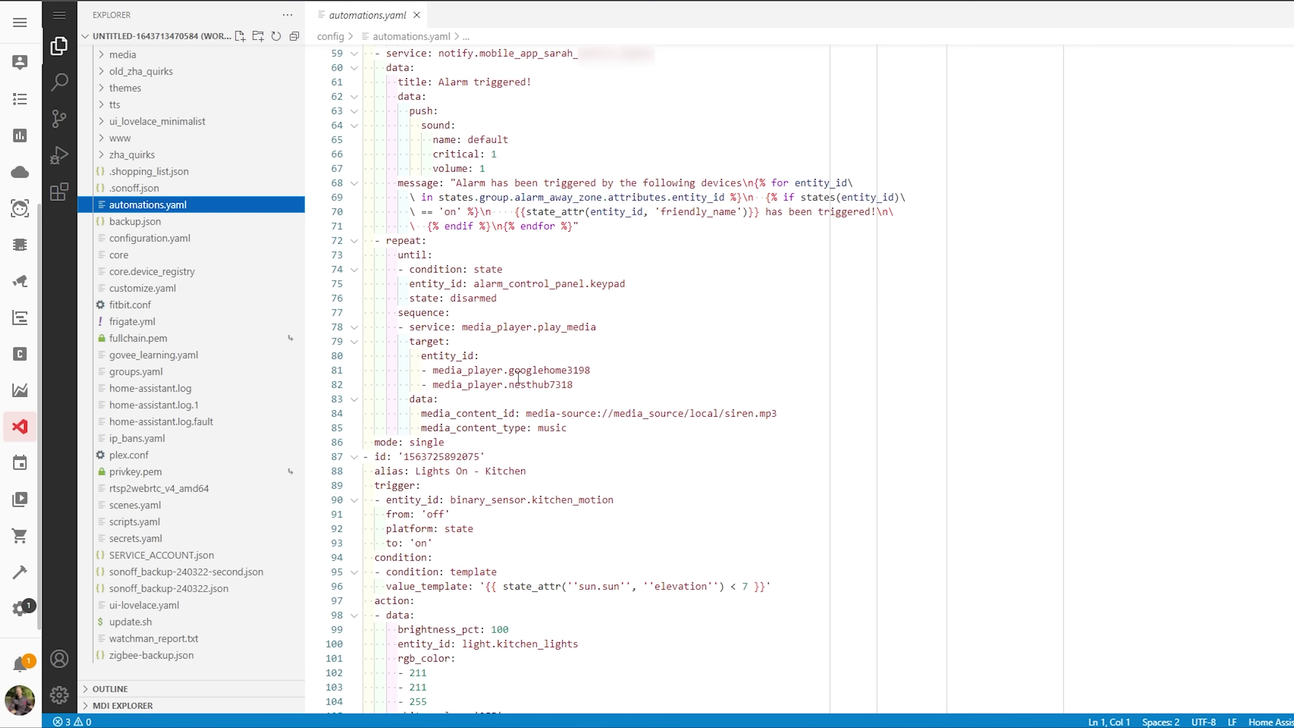
pyautogui.moveTo(575, 384); pyautogui.dragTo(369, 386)
pyautogui.click(591, 377)
pyautogui.click(593, 380)
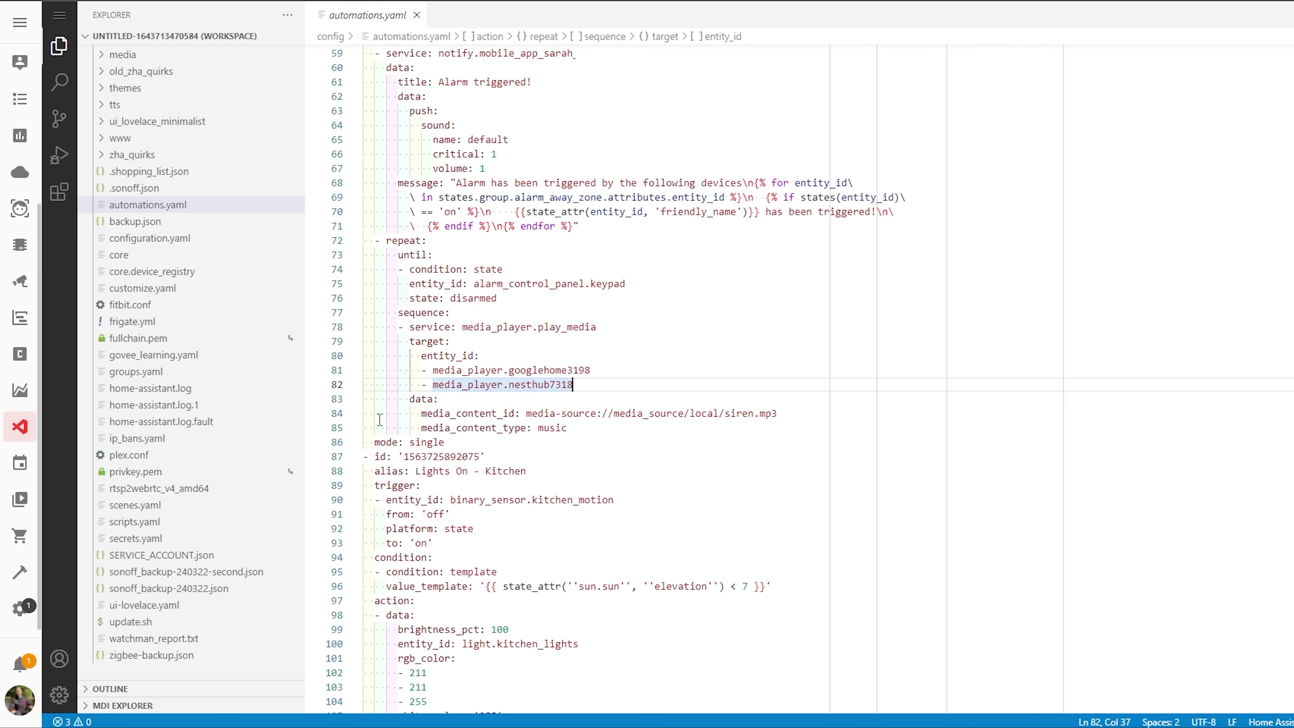
# - Scroll up to the 'Alarm - Trigger' automation alias above that line
pyautogui.scroll(8, 482, 473)
pyautogui.scroll(3, 482, 473)
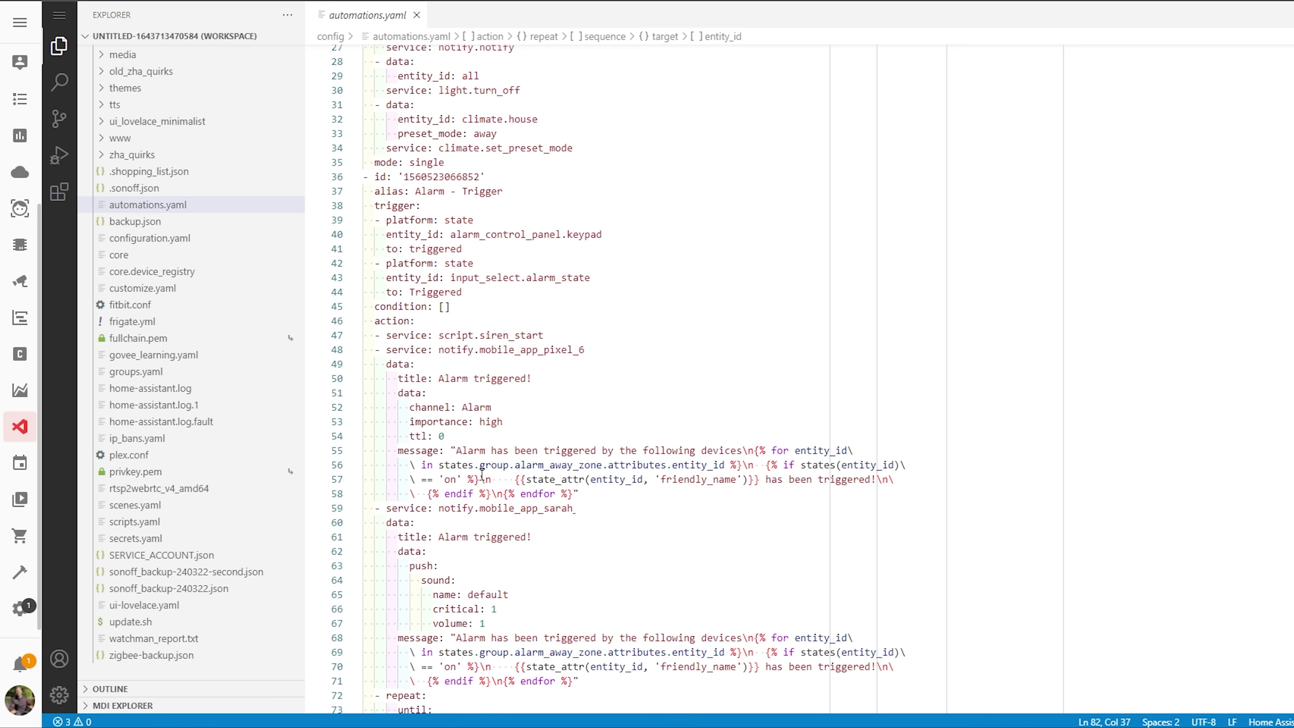
pyautogui.moveTo(505, 194); pyautogui.dragTo(418, 197)
pyautogui.click(520, 195)
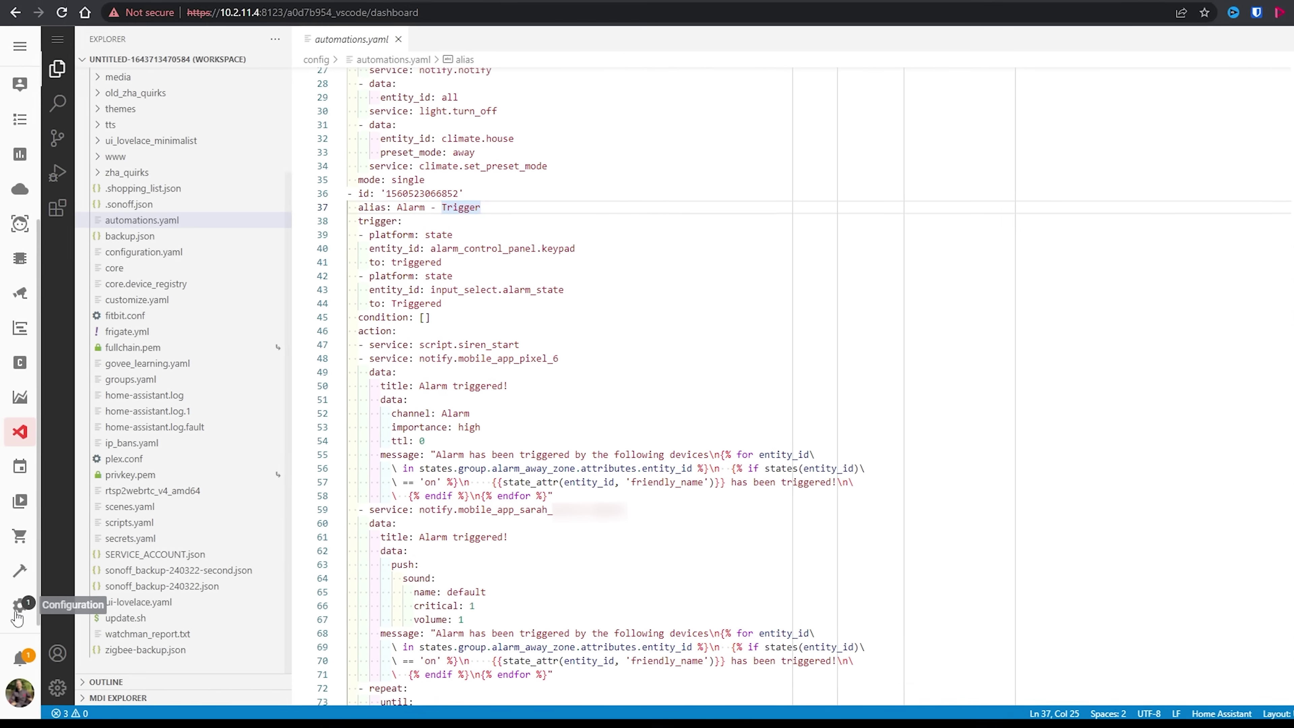
# - Open the Alarm - Trigger automation in the editor from Automations & Scenes
pyautogui.click(17, 612)
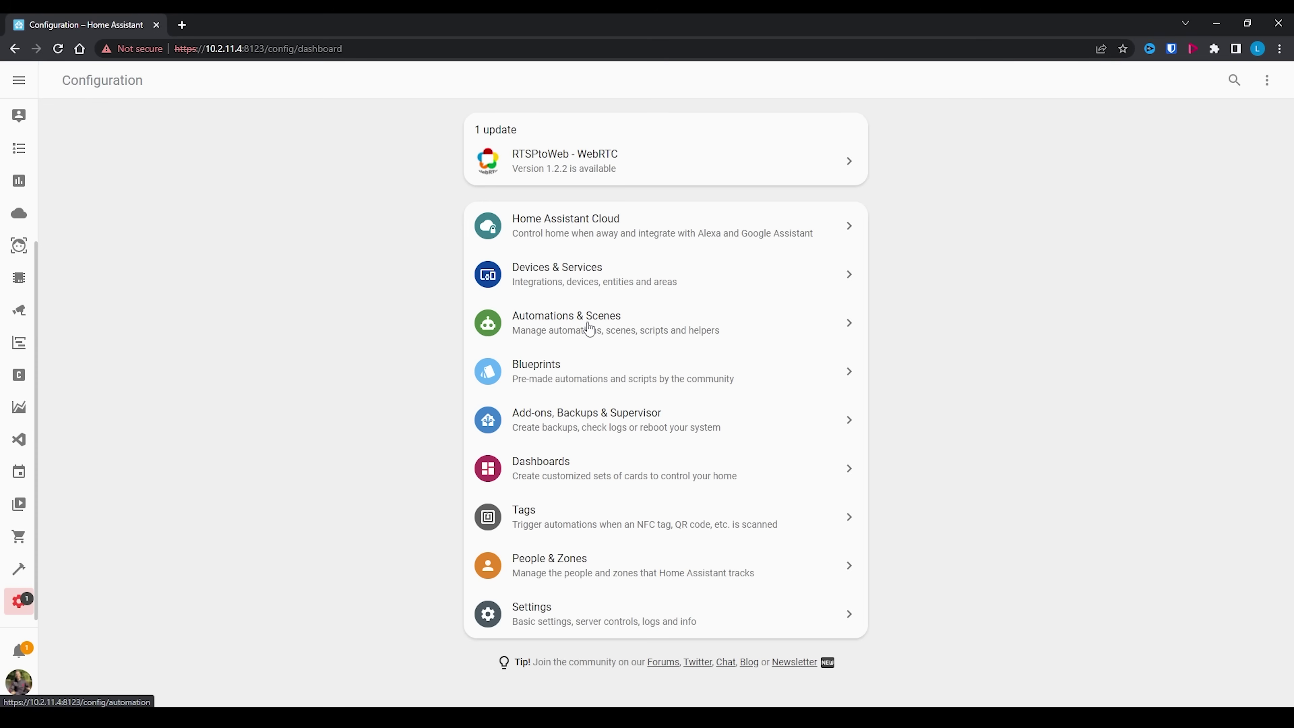
pyautogui.click(588, 326)
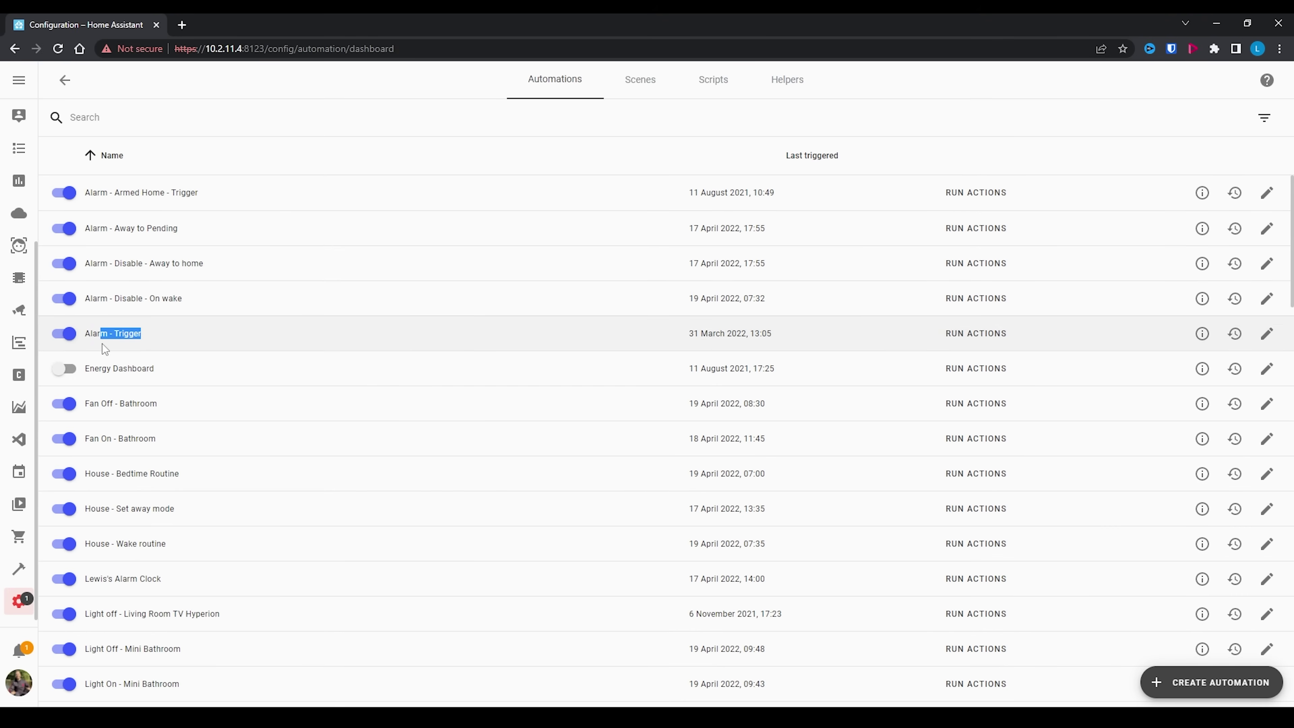
pyautogui.click(148, 332)
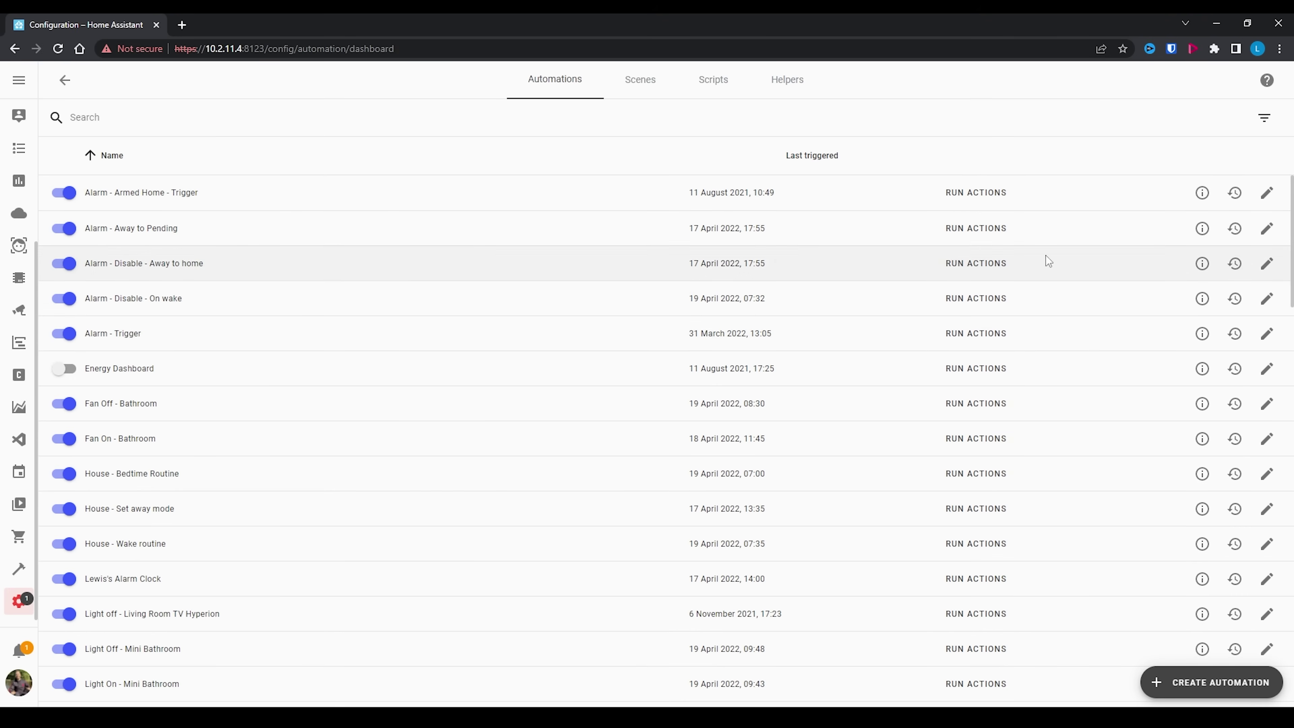
pyautogui.click(1267, 333)
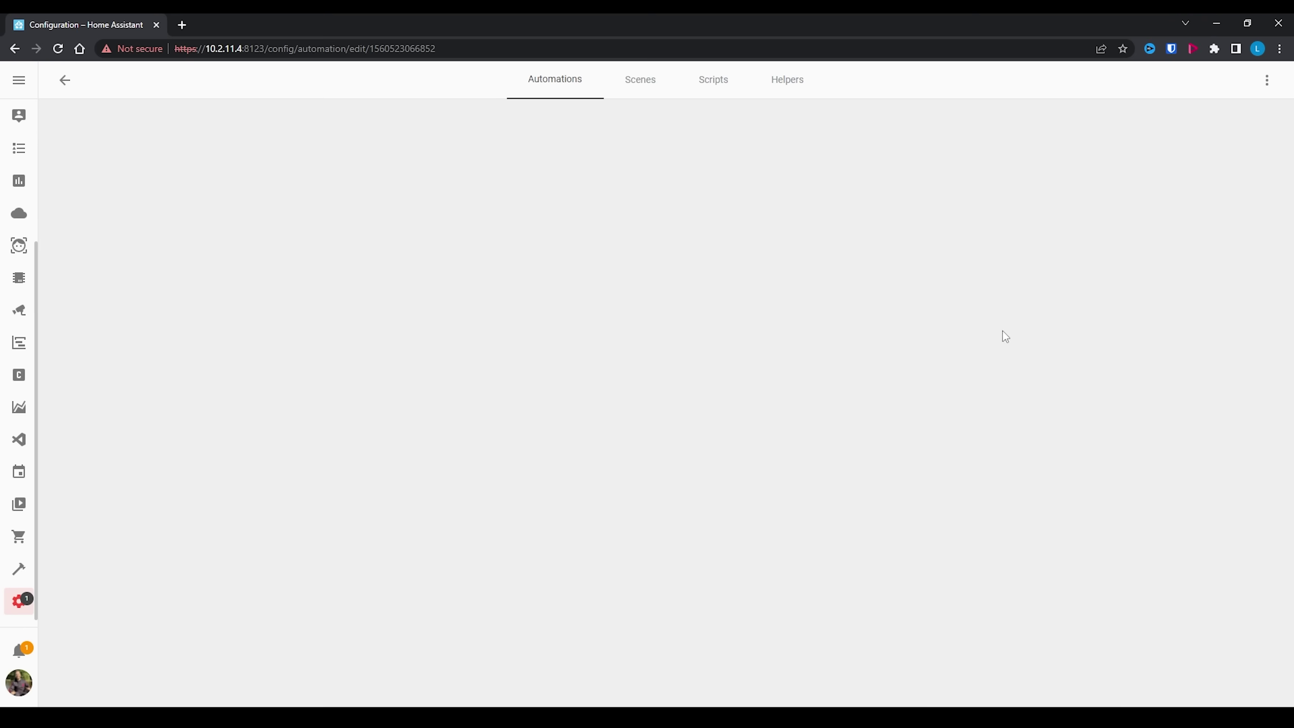
# - Remove the media_player.nesthub7318 target from the play-media action
pyautogui.scroll(-5, 716, 429)
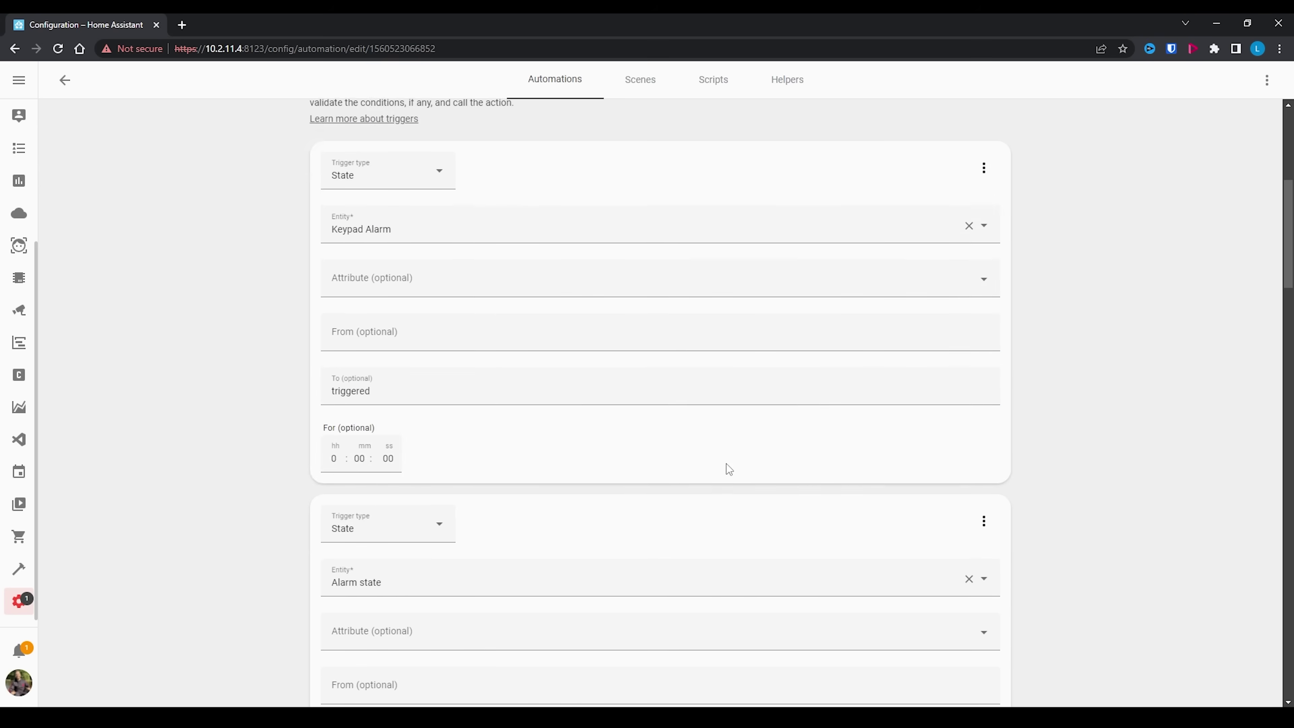
pyautogui.scroll(-20, 724, 459)
pyautogui.scroll(5, 737, 505)
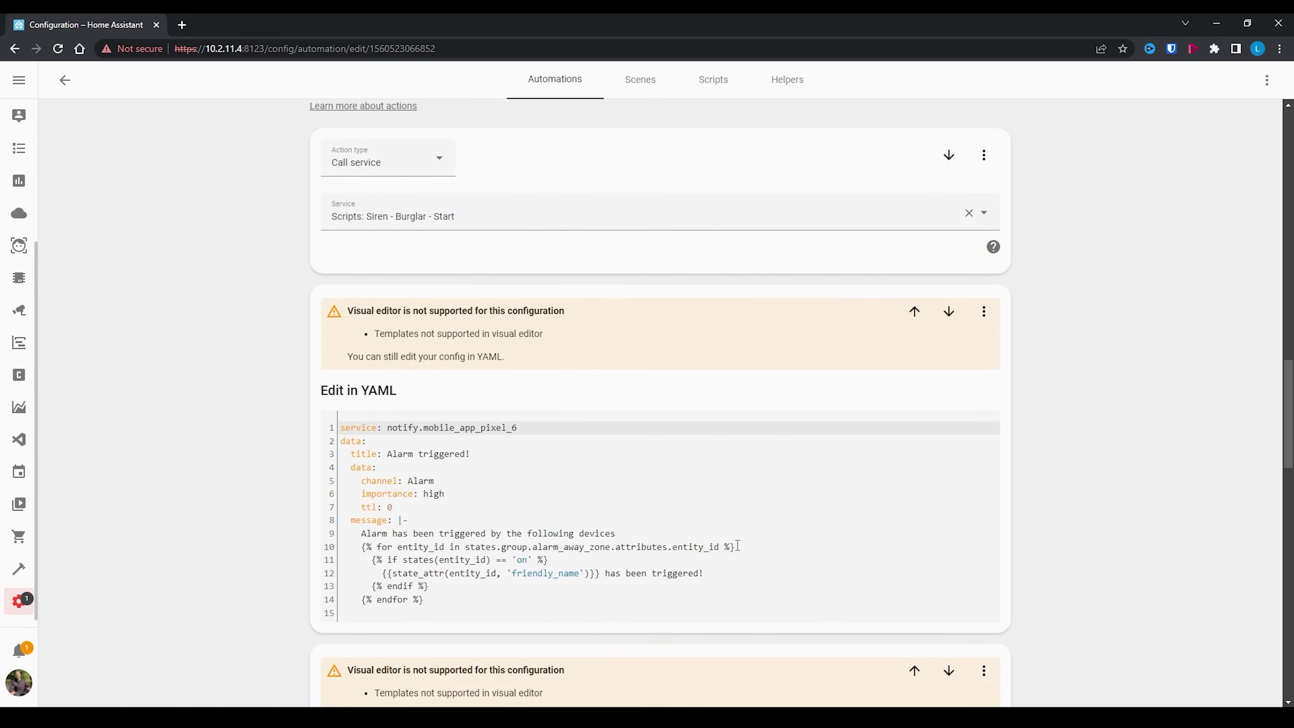
pyautogui.scroll(5, 738, 545)
pyautogui.scroll(-20, 738, 545)
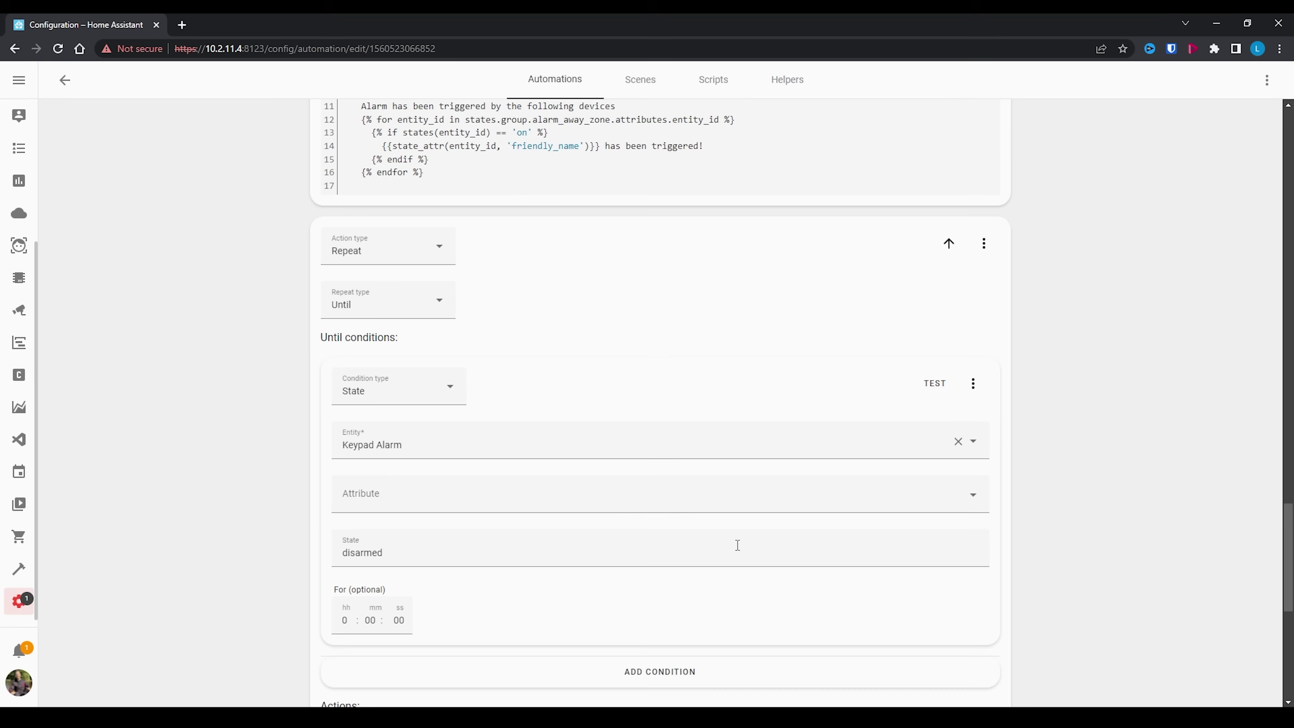
pyautogui.scroll(-9, 686, 533)
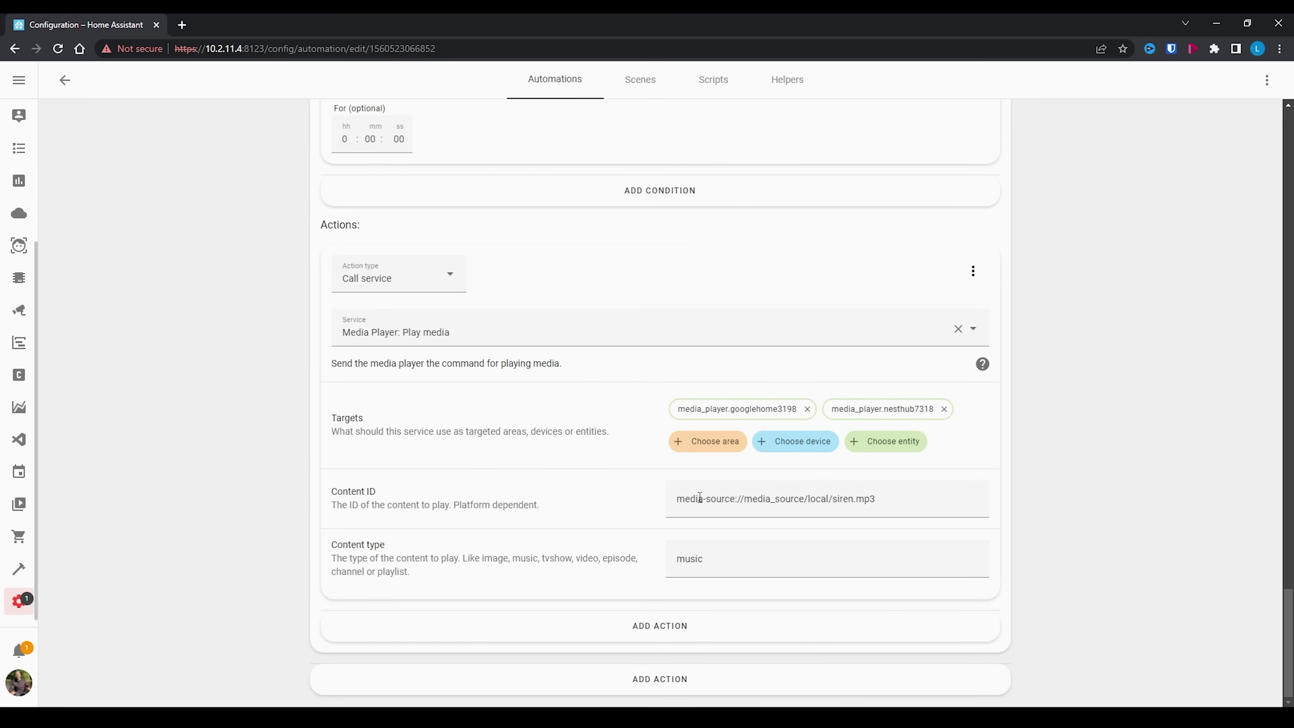
pyautogui.click(944, 409)
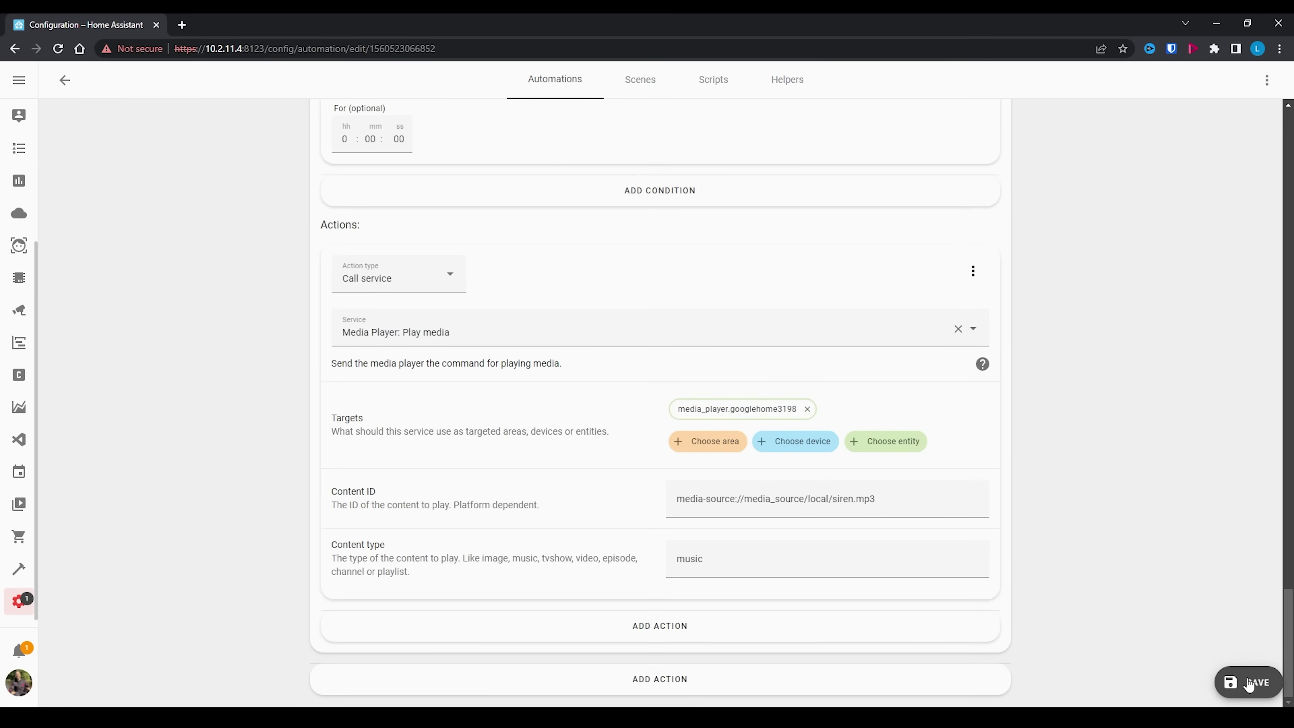